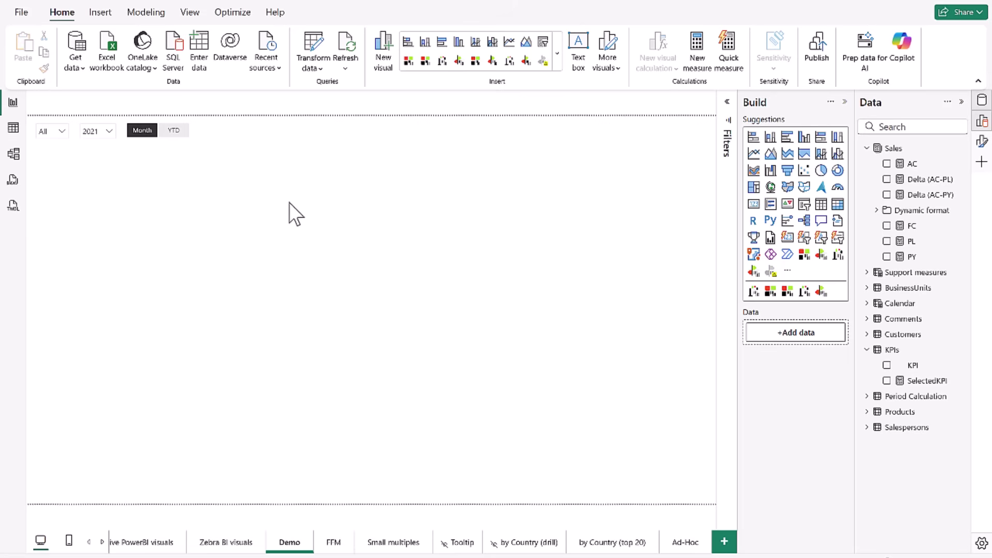
Step: Add a card, enlarge it, move it up, and show the Sales AC total of 8.77M
{"action": "left_click", "coordinate": [754, 204]}
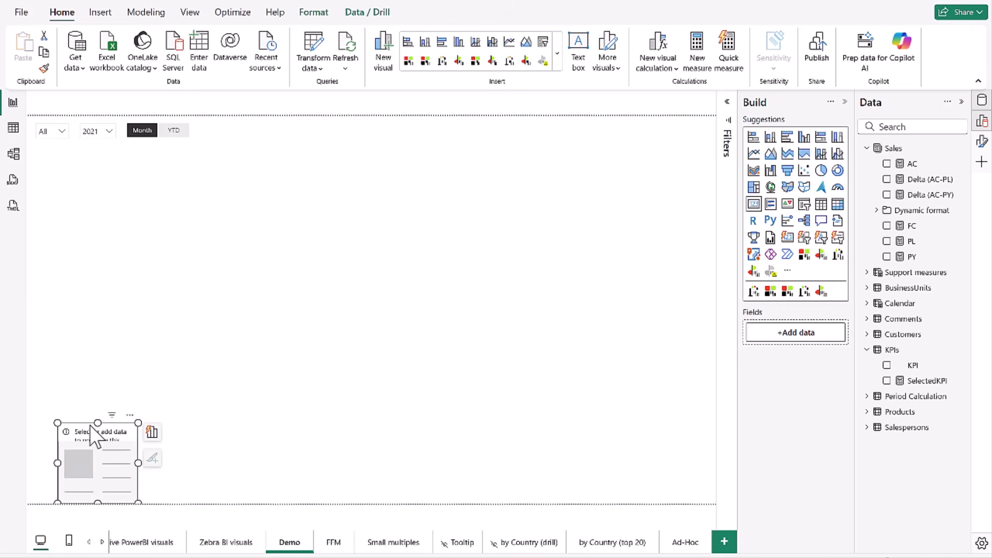
{"action": "left_click_drag", "start_coordinate": [138, 423], "coordinate": [275, 352]}
{"action": "left_click_drag", "start_coordinate": [184, 369], "coordinate": [188, 275]}
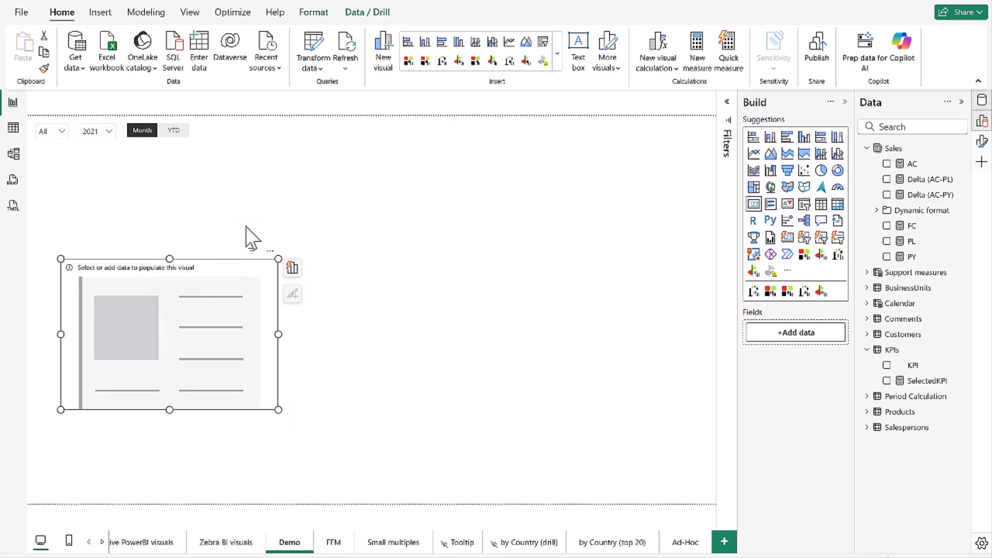
{"action": "left_click_drag", "start_coordinate": [200, 278], "coordinate": [225, 253]}
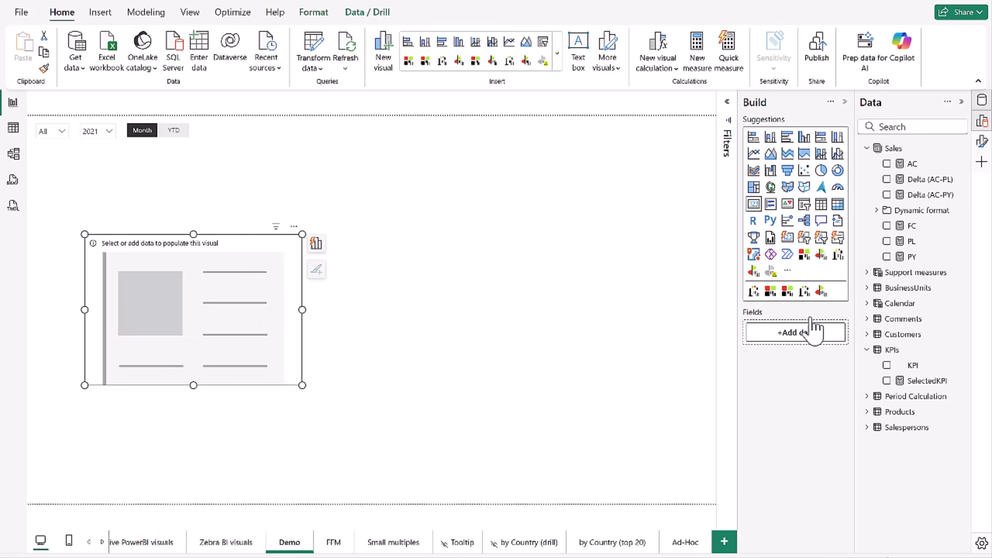
{"action": "left_click_drag", "start_coordinate": [918, 167], "coordinate": [804, 333]}
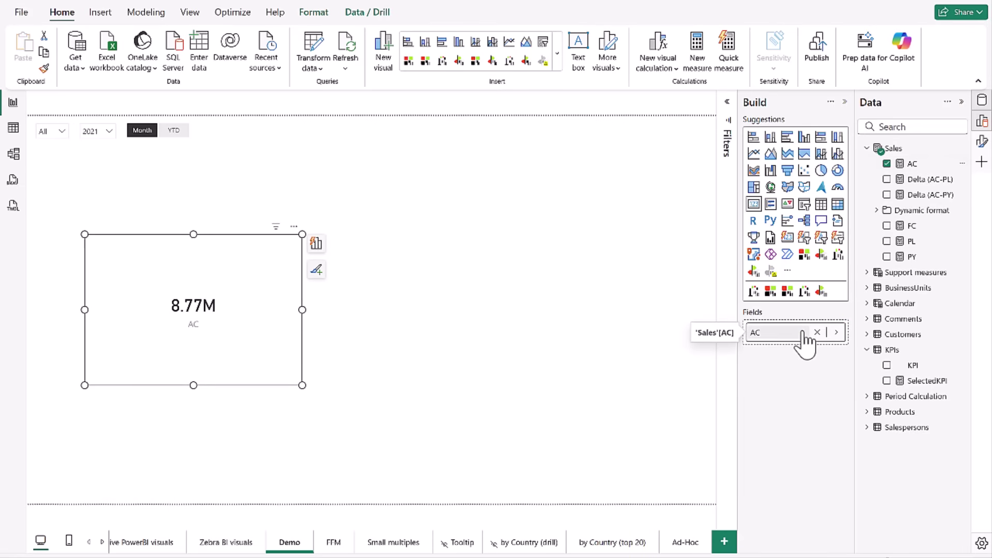
{"action": "left_click", "coordinate": [491, 334]}
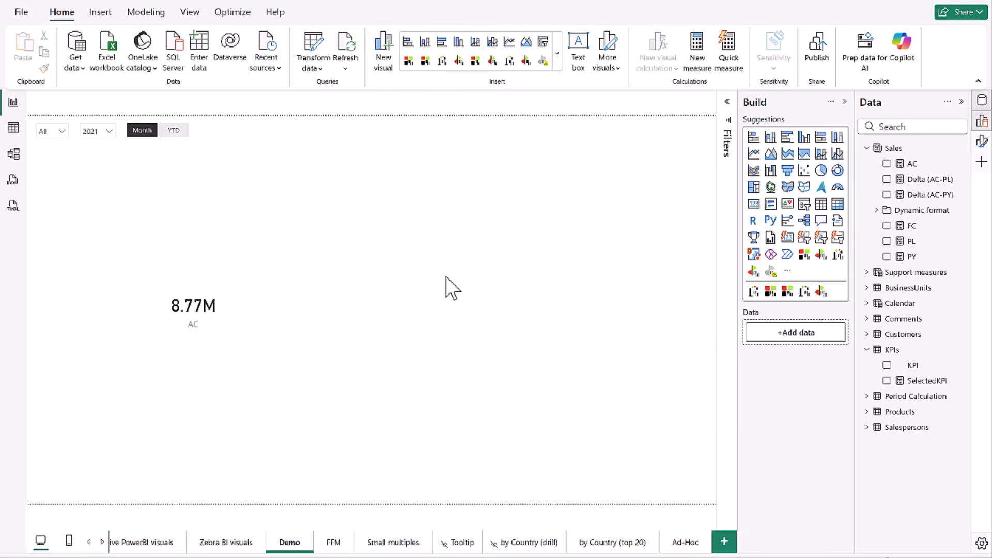
Step: Insert a Zebra BI Cards visual, centre it on the page and enlarge it
{"action": "left_click", "coordinate": [803, 254]}
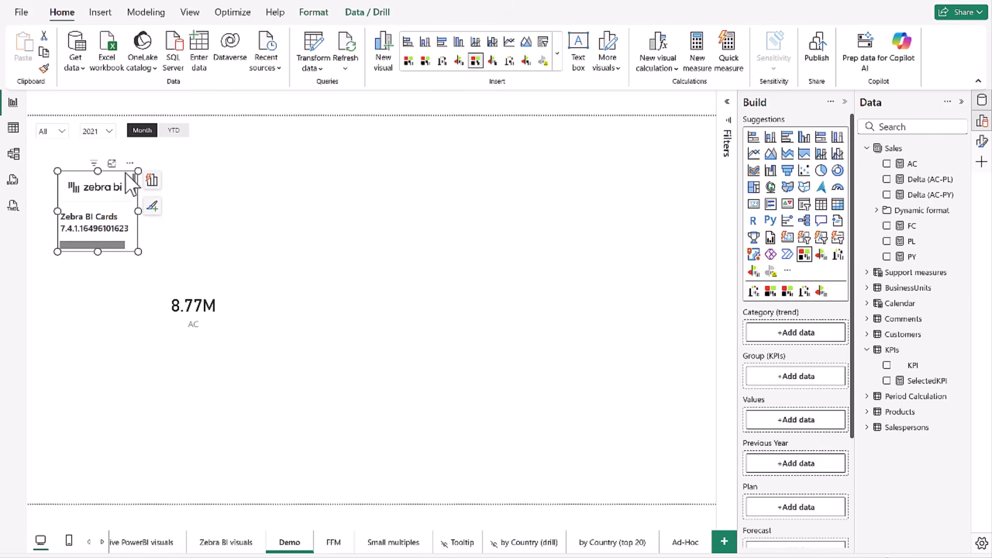
{"action": "left_click_drag", "start_coordinate": [128, 172], "coordinate": [468, 248]}
{"action": "left_click_drag", "start_coordinate": [479, 323], "coordinate": [635, 375]}
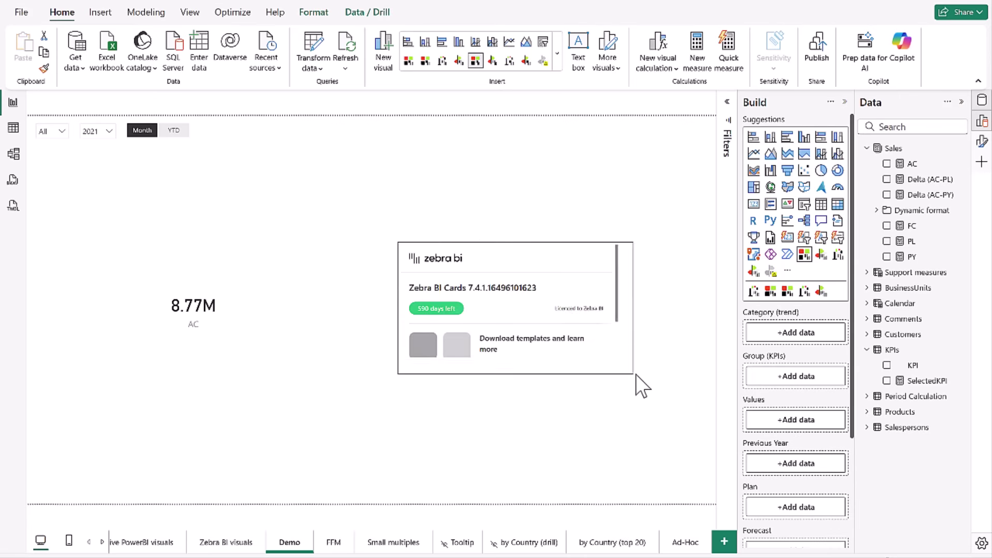
Step: Set AC as the card value, PY as Previous Year and PL as Plan
{"action": "left_click", "coordinate": [793, 420]}
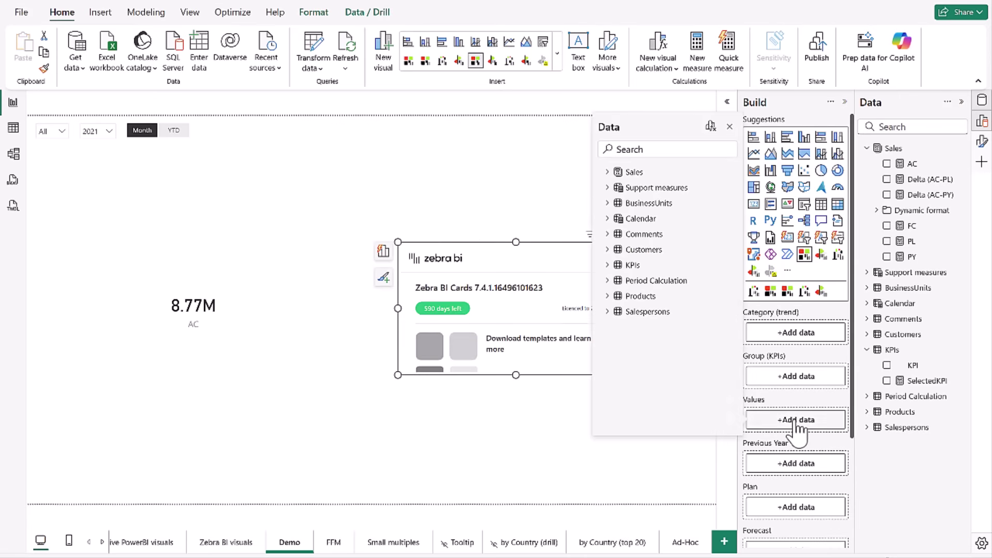
{"action": "left_click", "coordinate": [615, 172]}
{"action": "left_click", "coordinate": [627, 187]}
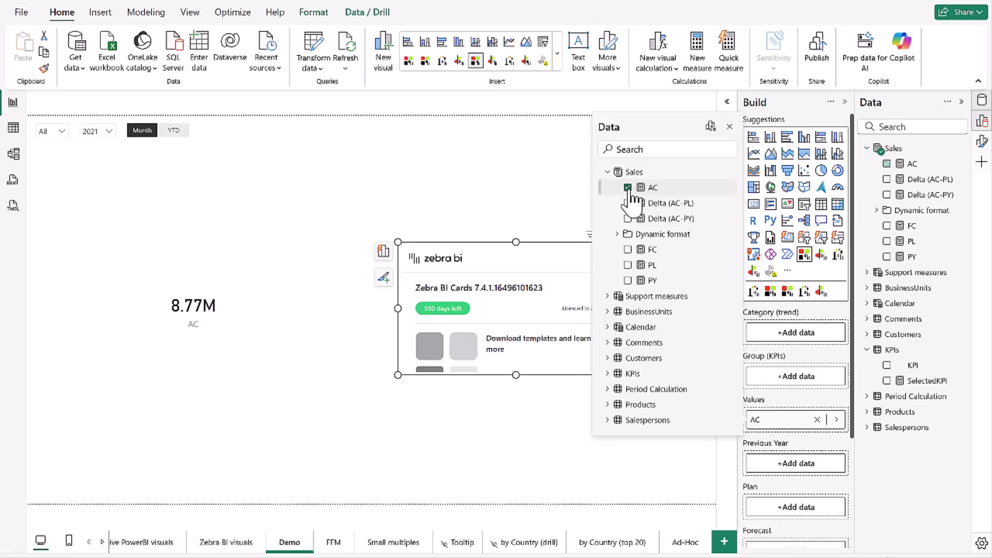
{"action": "left_click", "coordinate": [729, 127]}
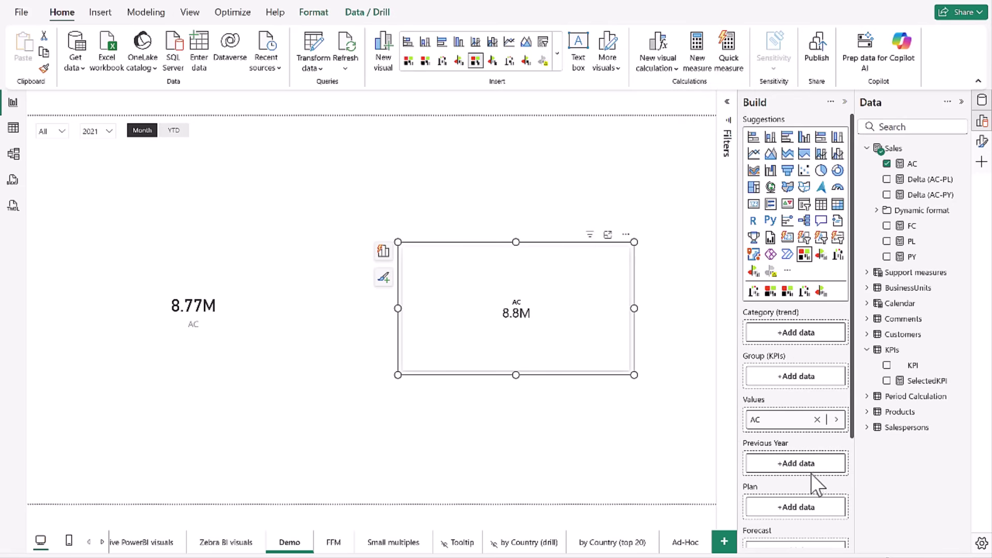
{"action": "left_click_drag", "start_coordinate": [912, 261], "coordinate": [782, 465]}
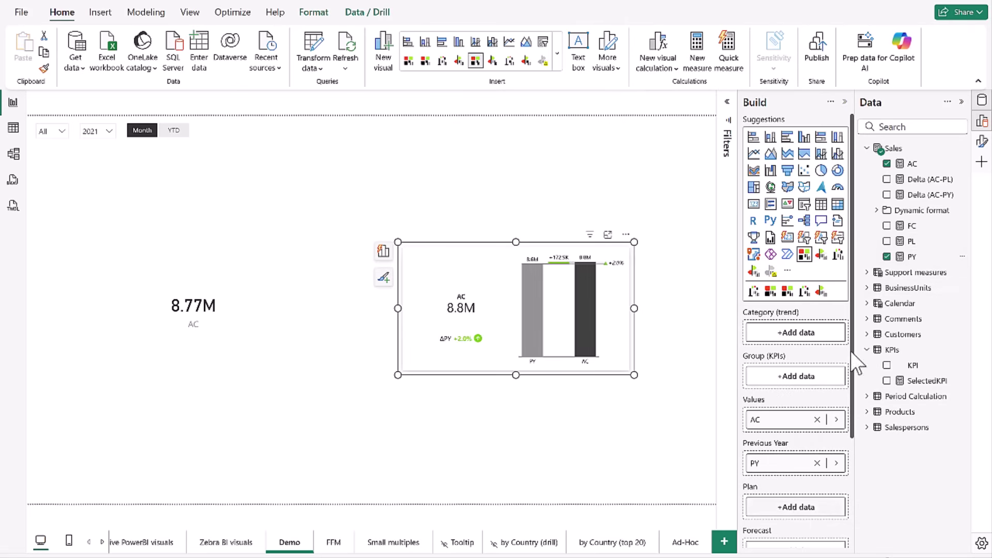
{"action": "left_click_drag", "start_coordinate": [912, 242], "coordinate": [809, 510]}
{"action": "left_click", "coordinate": [569, 393]}
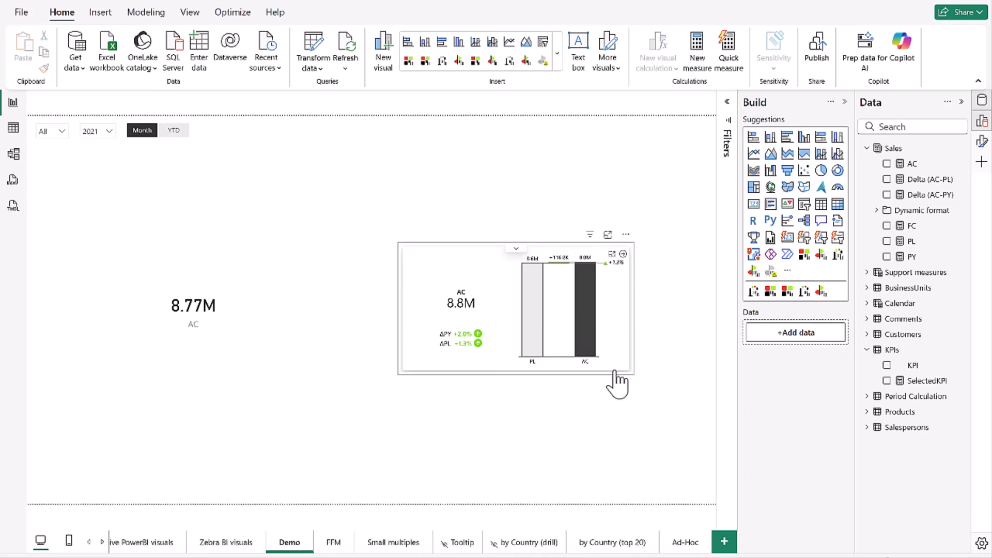
Step: Group the Zebra BI cards by KPI into four cards, then widen and heighten the visual
{"action": "left_click", "coordinate": [633, 370]}
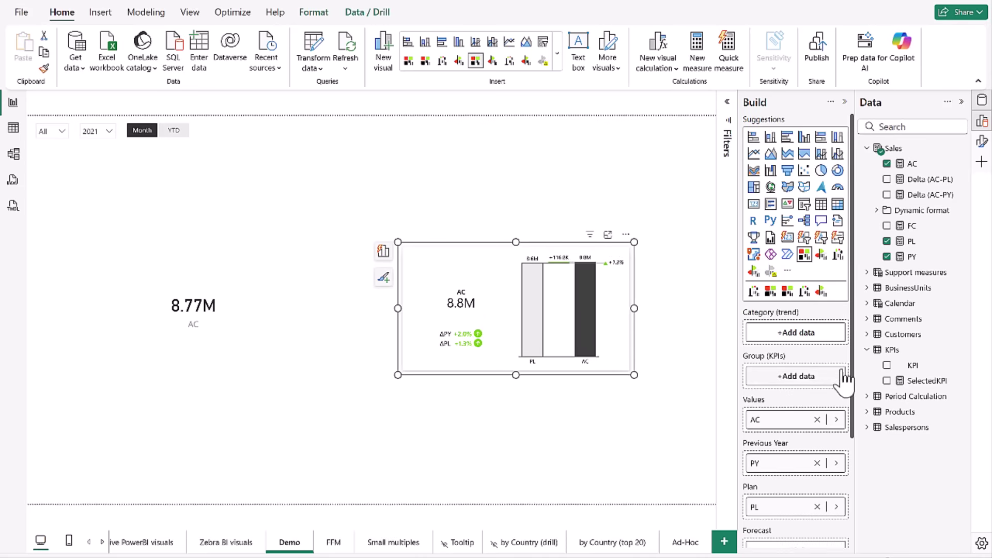
{"action": "left_click_drag", "start_coordinate": [911, 366], "coordinate": [803, 379]}
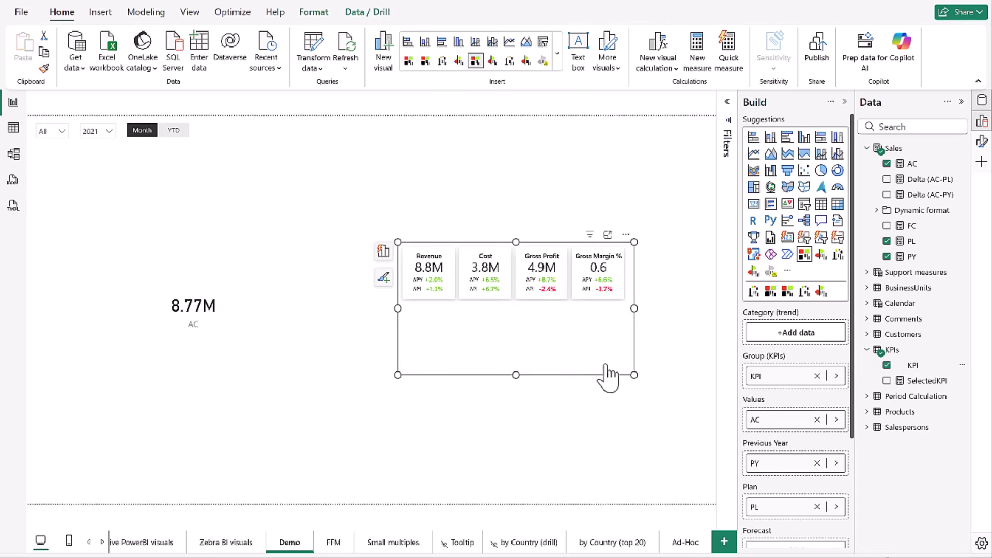
{"action": "left_click_drag", "start_coordinate": [632, 376], "coordinate": [698, 380]}
{"action": "left_click_drag", "start_coordinate": [553, 377], "coordinate": [551, 423]}
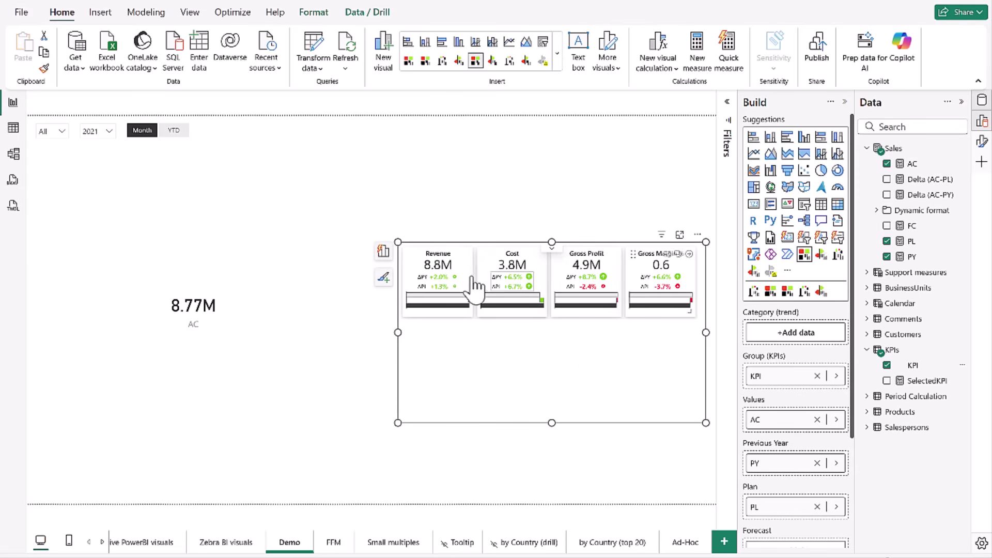
{"action": "left_click", "coordinate": [366, 363]}
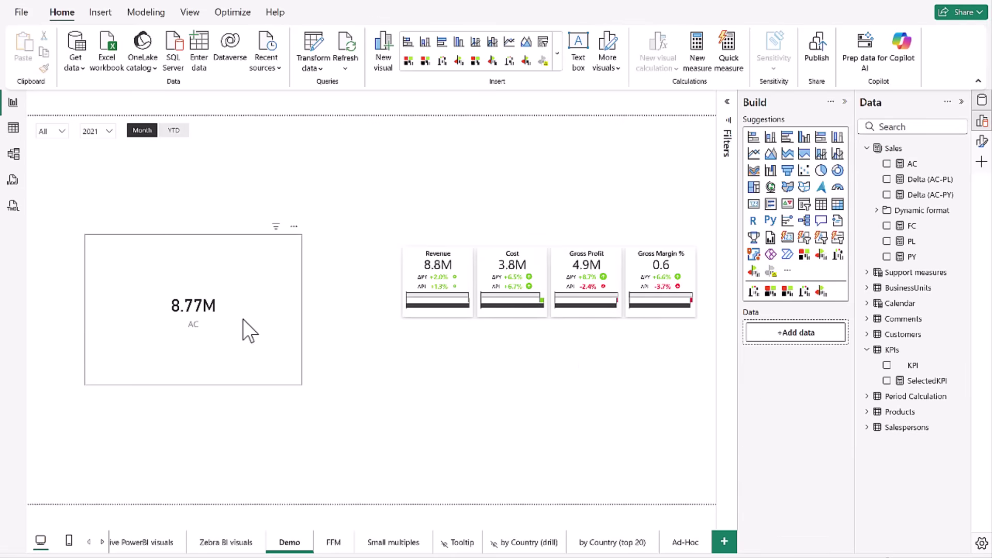
Step: Convert the 8.77M card to Card (new), add PY and PL, break out by KPI, and enlarge it
{"action": "left_click", "coordinate": [292, 293]}
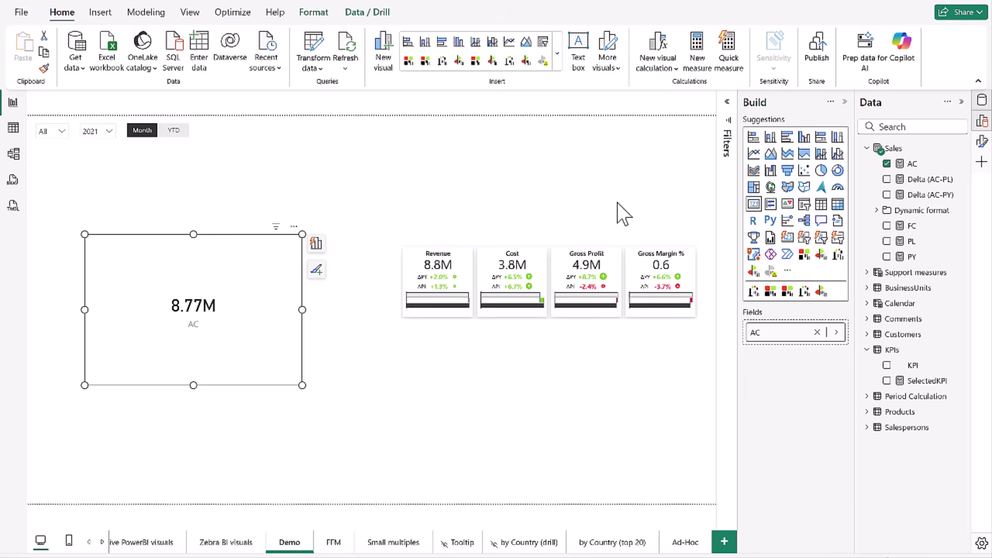
{"action": "left_click", "coordinate": [789, 243]}
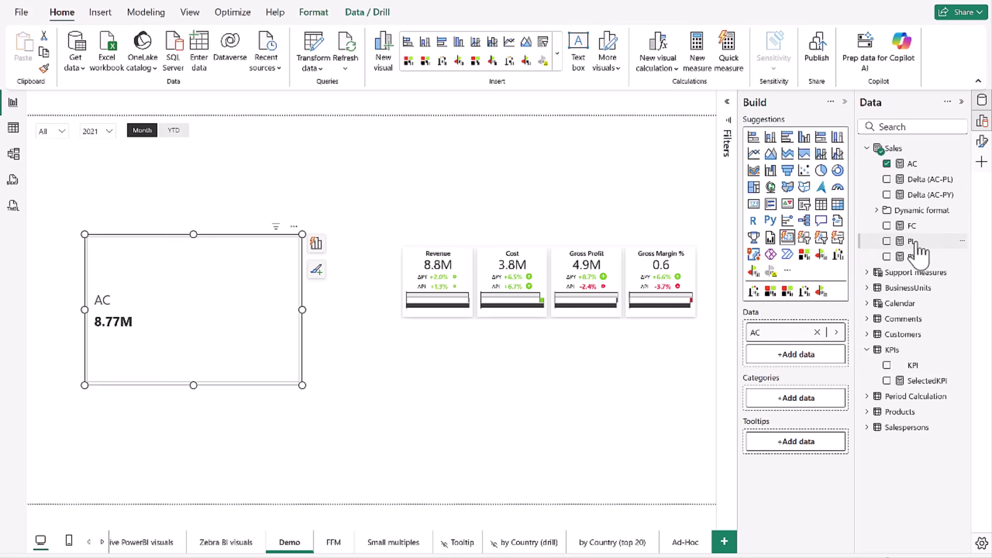
{"action": "left_click_drag", "start_coordinate": [911, 257], "coordinate": [781, 352]}
{"action": "left_click_drag", "start_coordinate": [859, 281], "coordinate": [781, 351]}
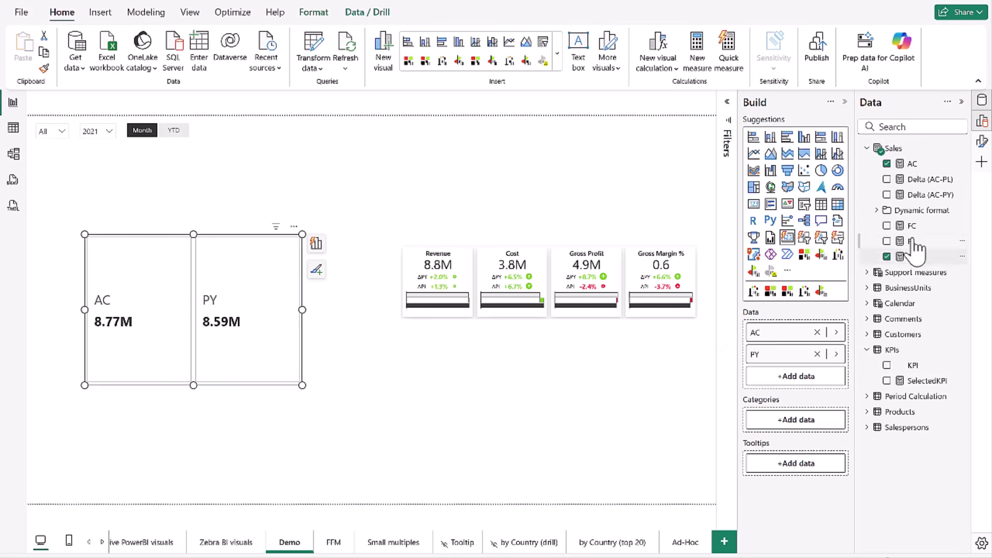
{"action": "left_click_drag", "start_coordinate": [911, 241], "coordinate": [791, 375]}
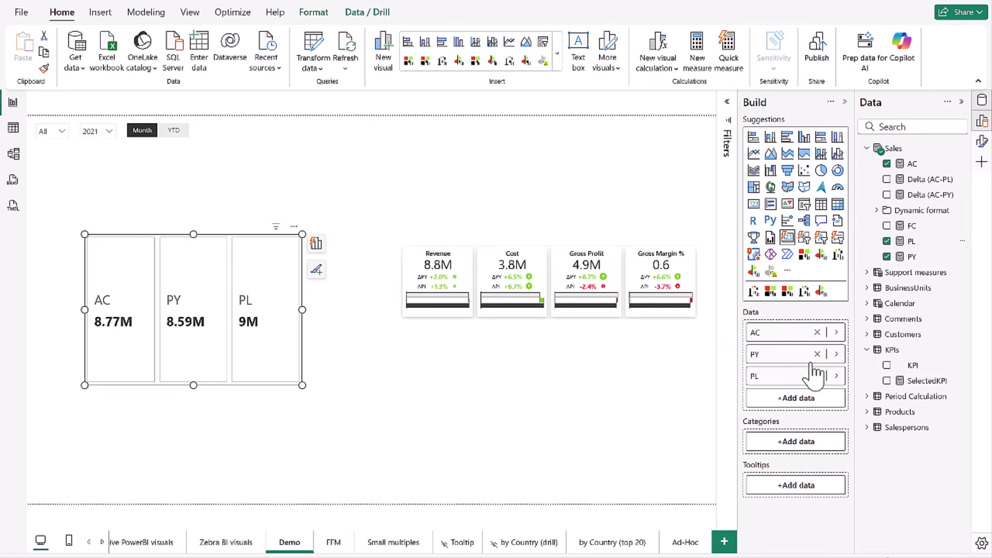
{"action": "left_click_drag", "start_coordinate": [906, 364], "coordinate": [801, 448]}
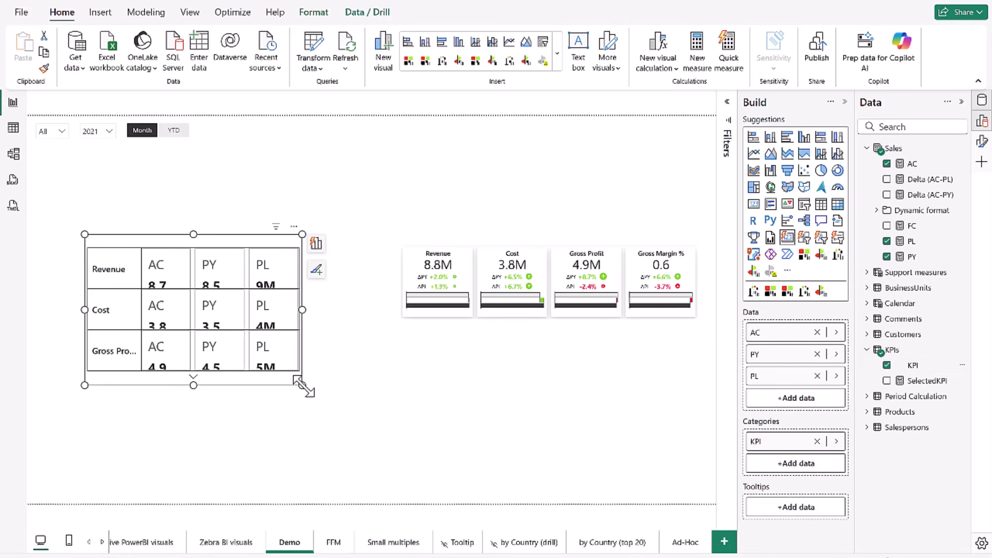
{"action": "left_click_drag", "start_coordinate": [303, 385], "coordinate": [358, 445]}
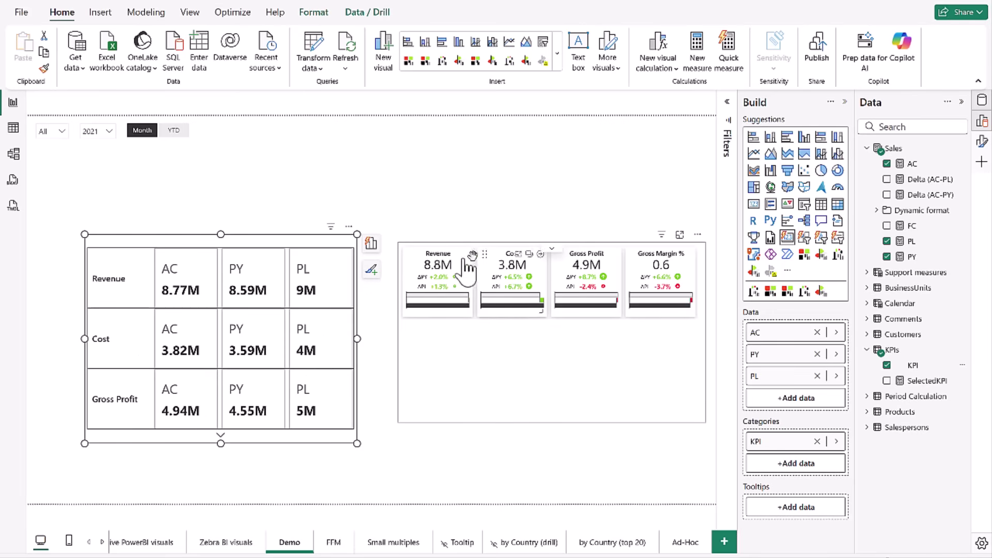
Step: Select the Zebra BI KPI cards visual
{"action": "left_click", "coordinate": [479, 421]}
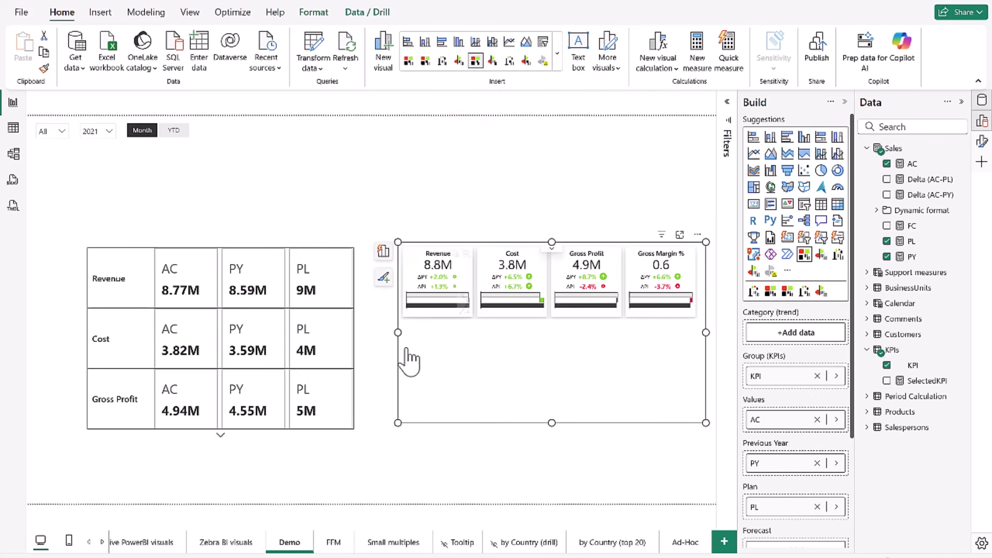
Step: Delete the AC/PY/PL card grid and show Gross Margin % values as percentages
{"action": "left_click", "coordinate": [350, 337]}
{"action": "key", "text": "Delete"}
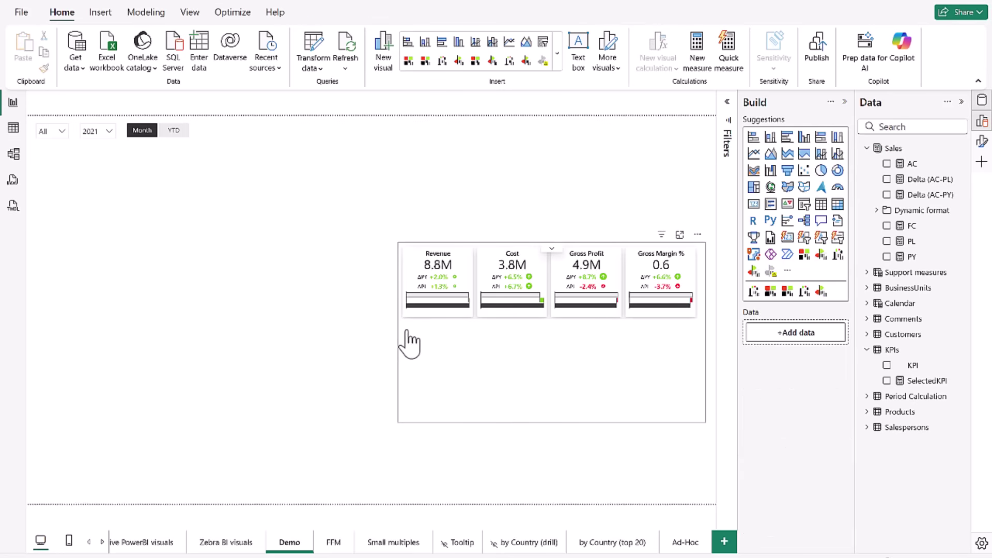
{"action": "left_click", "coordinate": [411, 344]}
{"action": "left_click", "coordinate": [669, 266]}
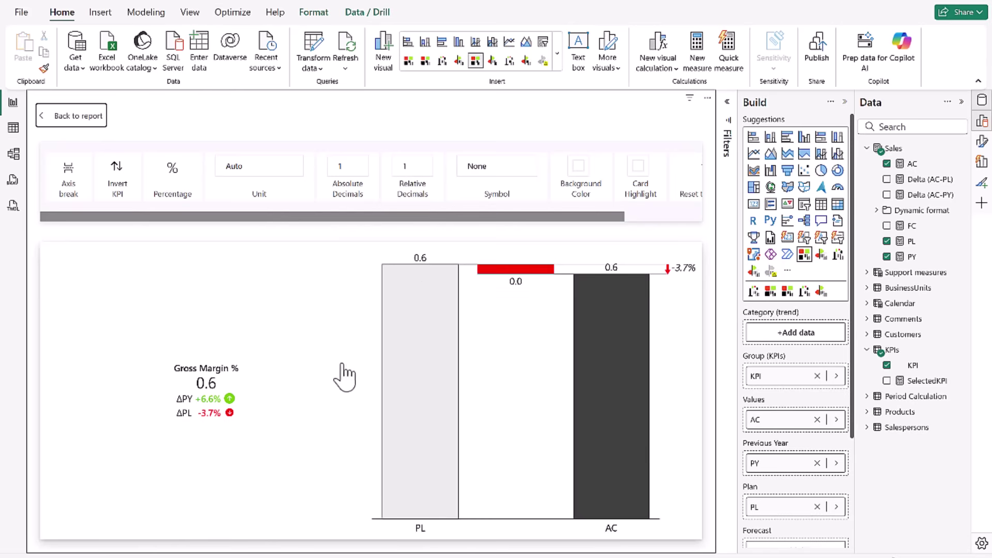
{"action": "left_click", "coordinate": [173, 176]}
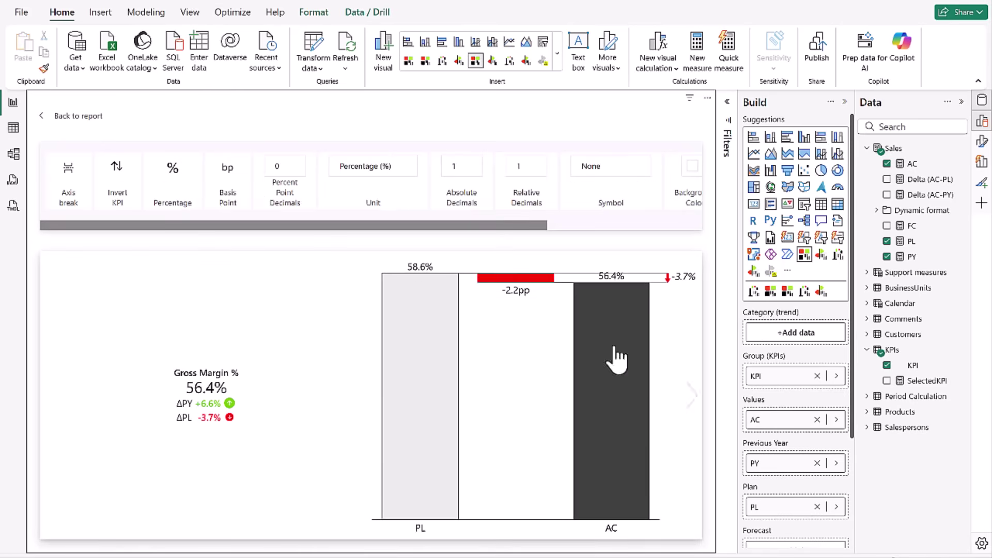
Step: Invert the Cost KPI so its increases against PY and PL show red
{"action": "left_click", "coordinate": [692, 397]}
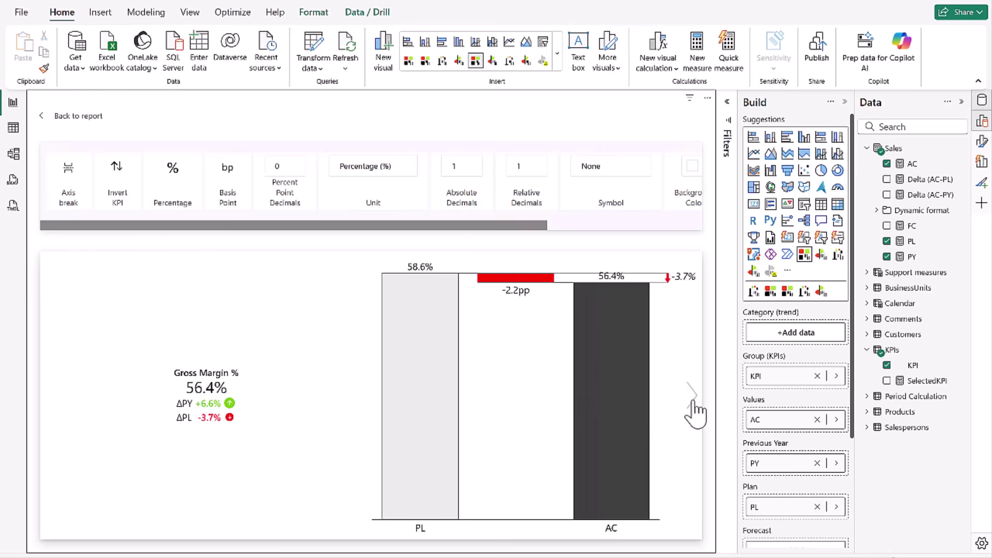
{"action": "left_click", "coordinate": [681, 225]}
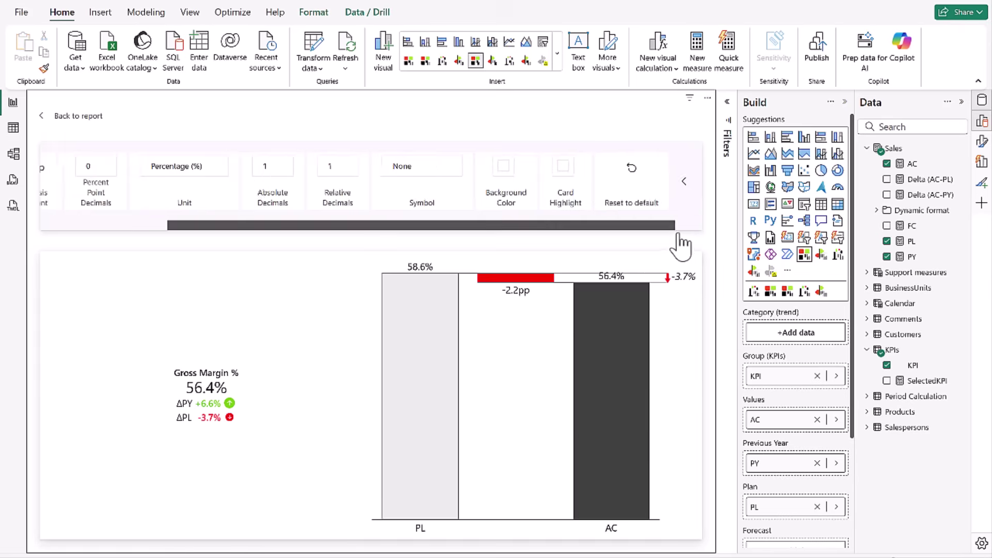
{"action": "left_click", "coordinate": [671, 182]}
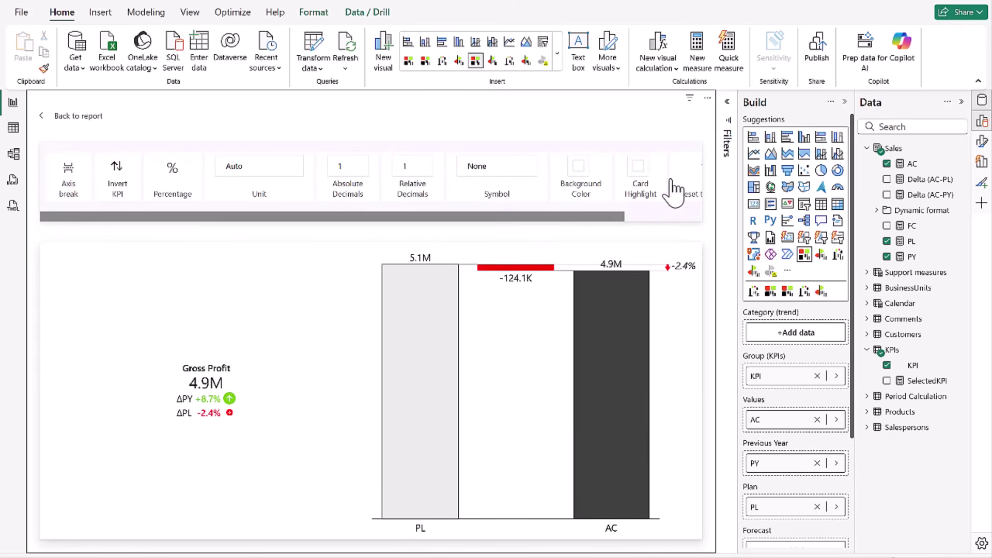
{"action": "left_click_drag", "start_coordinate": [610, 223], "coordinate": [652, 219]}
{"action": "left_click", "coordinate": [671, 186]}
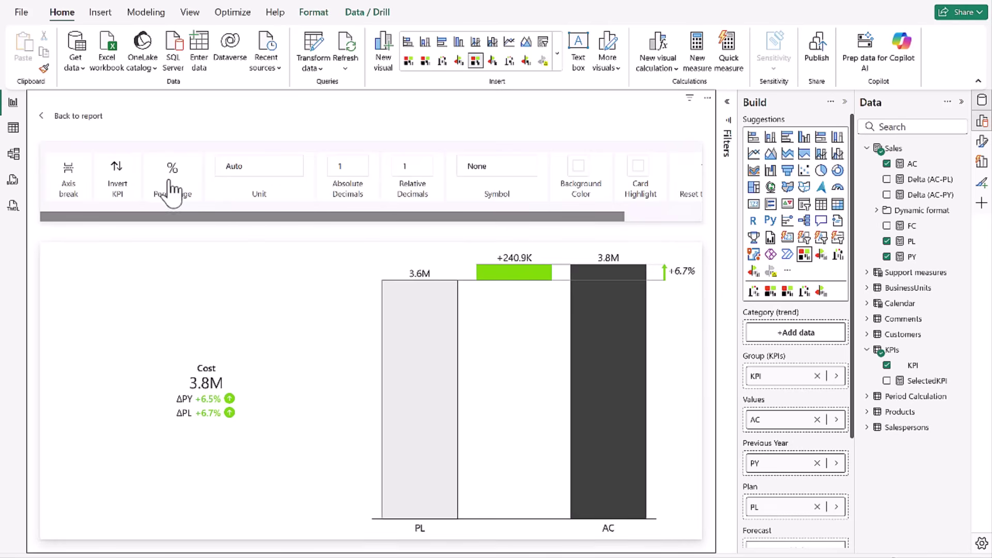
{"action": "left_click", "coordinate": [118, 180]}
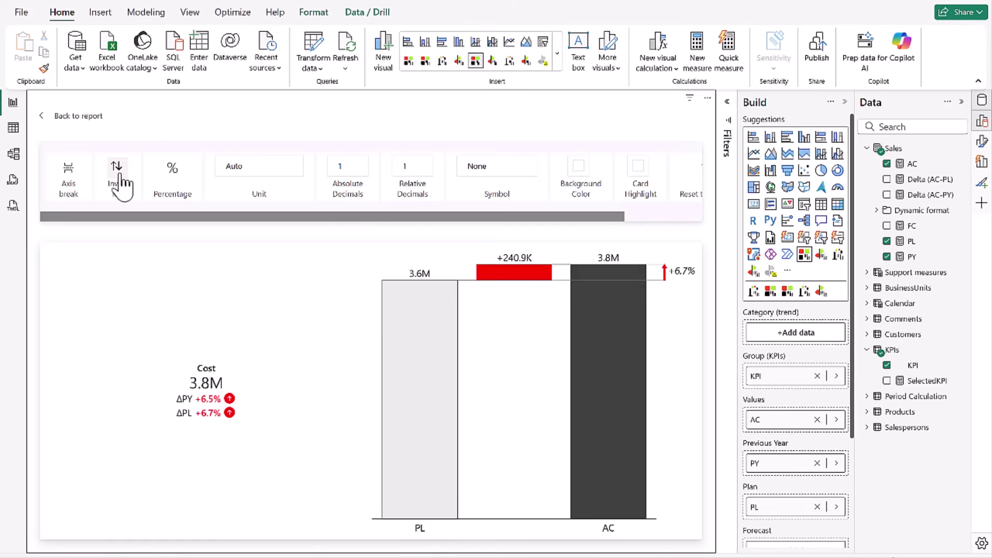
Step: Back on the report, move the four-card KPI visual to the top-left below the slicers
{"action": "left_click", "coordinate": [48, 122]}
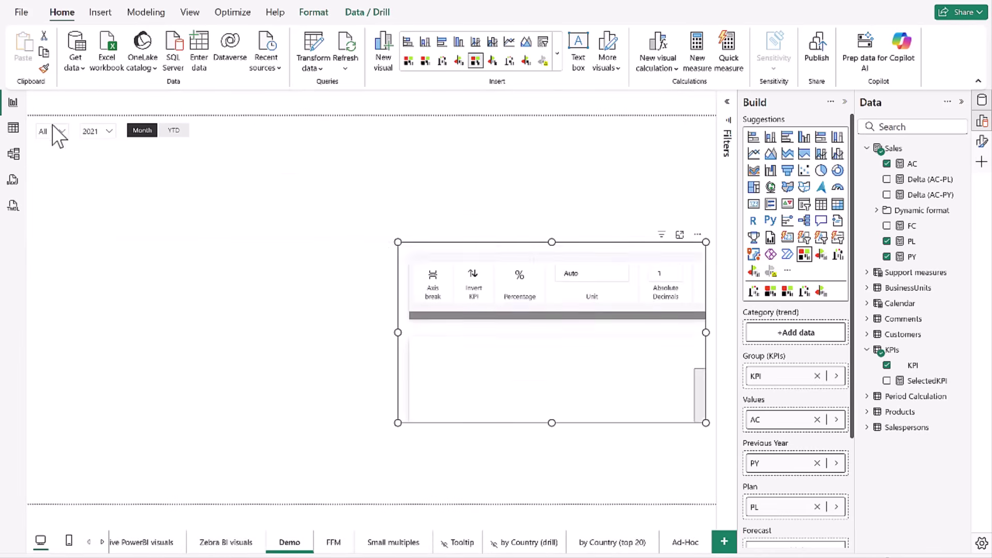
{"action": "left_click", "coordinate": [711, 238]}
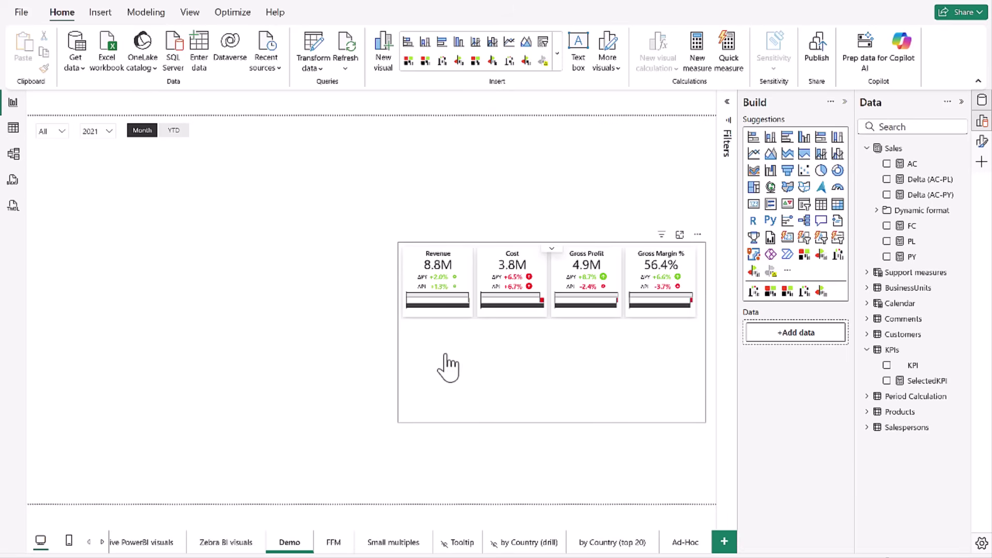
{"action": "left_click", "coordinate": [476, 427]}
{"action": "left_click_drag", "start_coordinate": [348, 386], "coordinate": [117, 337]}
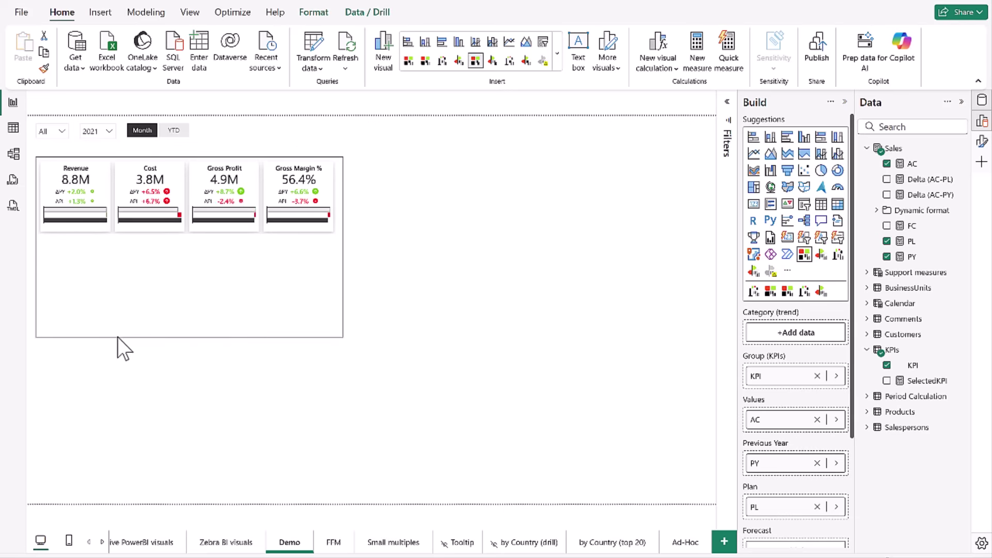
{"action": "left_click", "coordinate": [621, 233]}
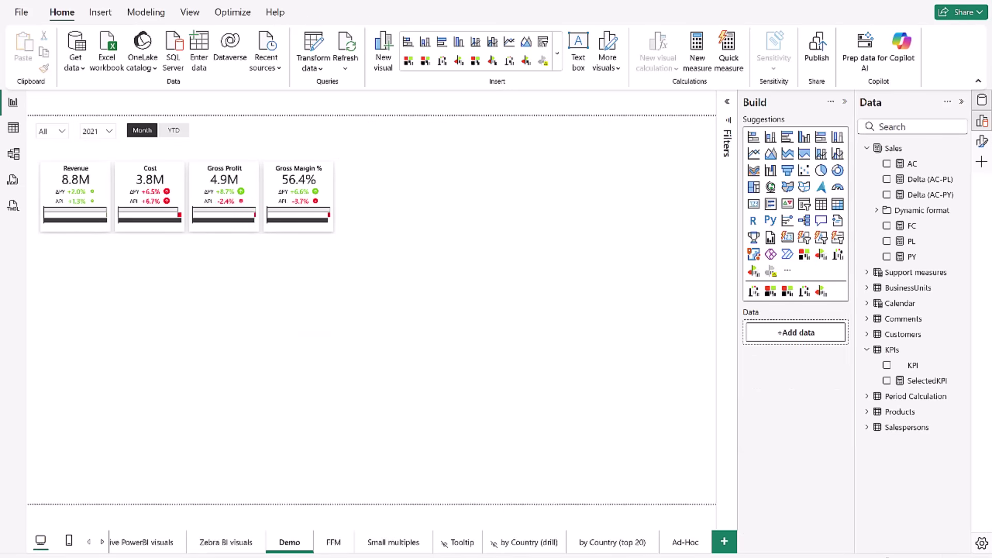
Step: Insert a taller clustered column chart plotting AC, PY and PL by Calendar Month
{"action": "left_click", "coordinate": [807, 144]}
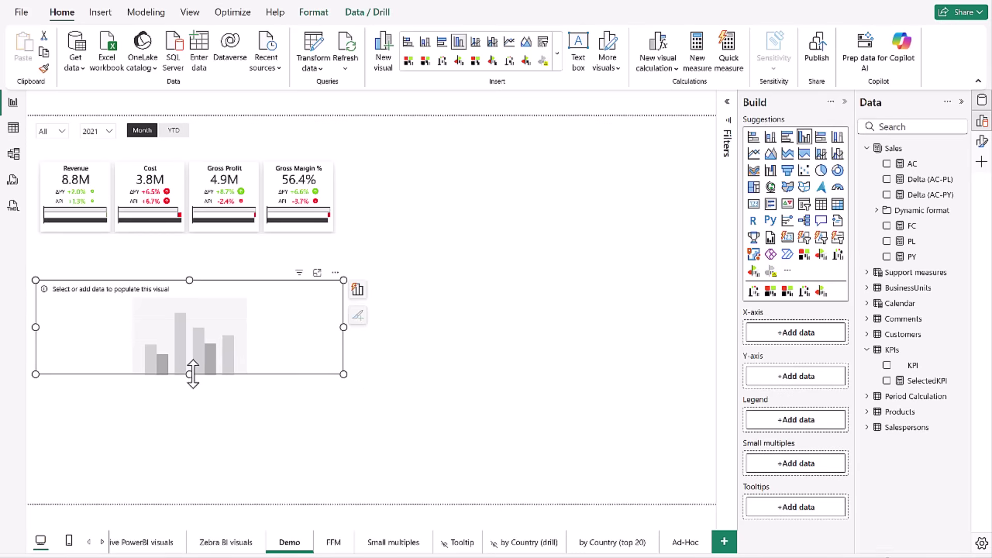
{"action": "left_click_drag", "start_coordinate": [189, 377], "coordinate": [197, 479]}
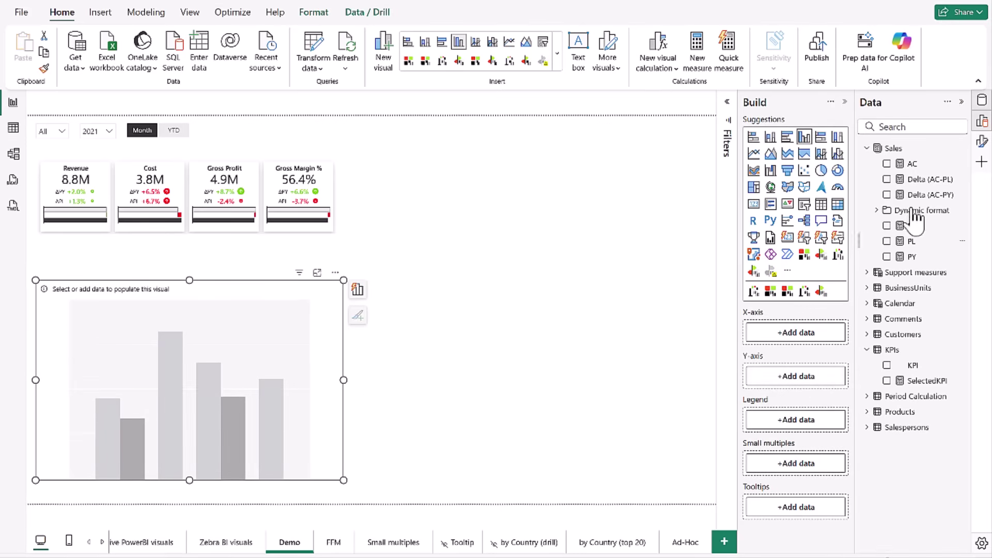
{"action": "left_click_drag", "start_coordinate": [912, 163], "coordinate": [791, 381]}
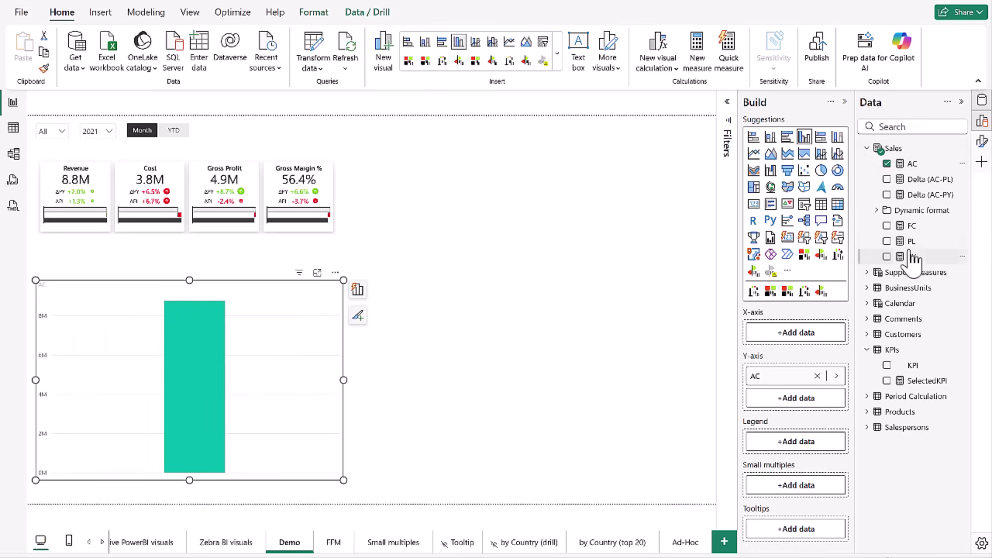
{"action": "left_click_drag", "start_coordinate": [914, 257], "coordinate": [807, 414]}
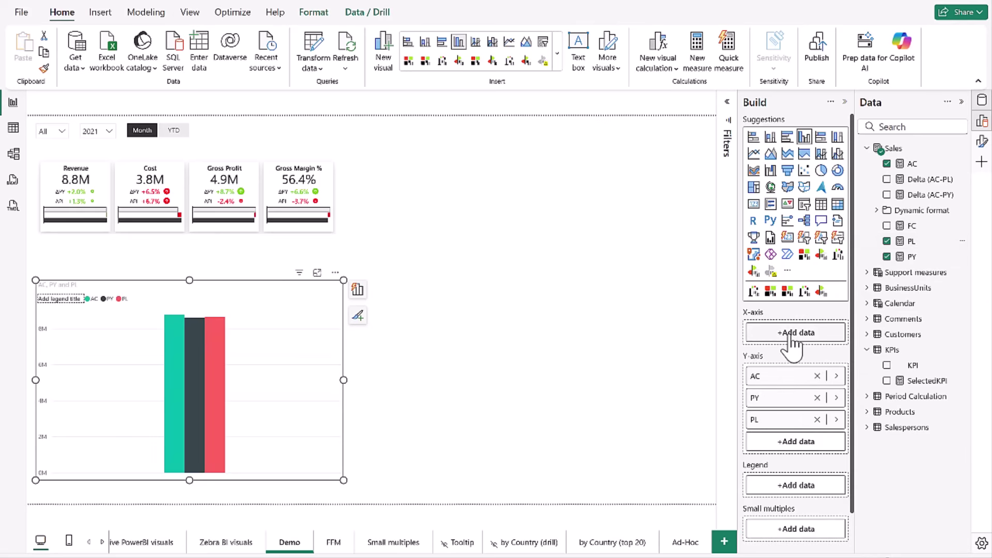
{"action": "left_click", "coordinate": [881, 305]}
{"action": "left_click_drag", "start_coordinate": [919, 334], "coordinate": [788, 336]}
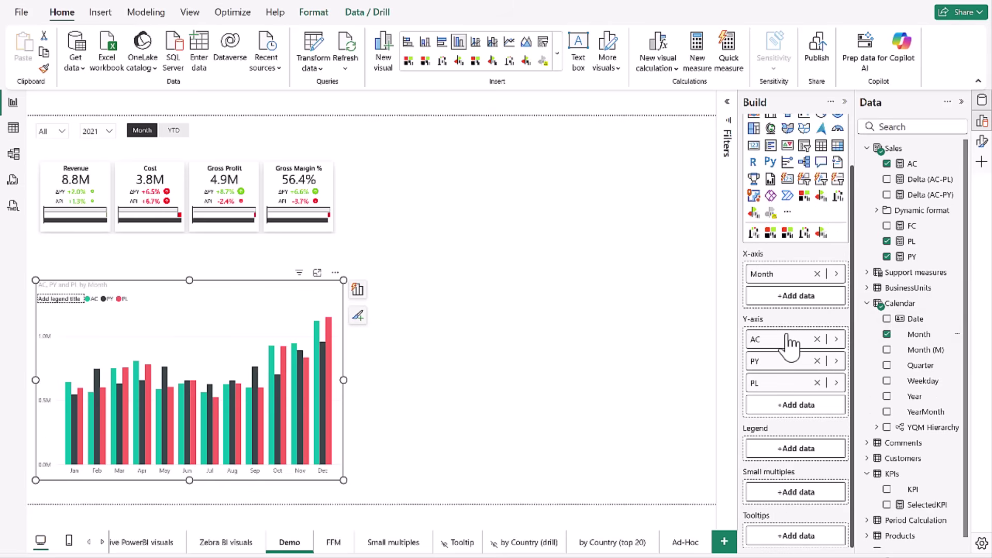
Step: Insert a Zebra BI chart and size it beside the column chart
{"action": "left_click", "coordinate": [528, 361]}
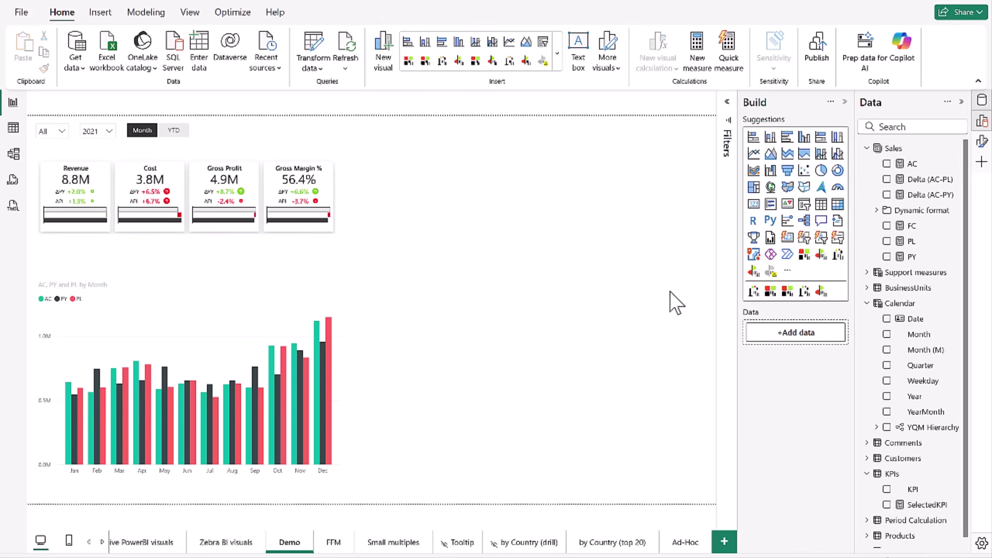
{"action": "left_click", "coordinate": [838, 254]}
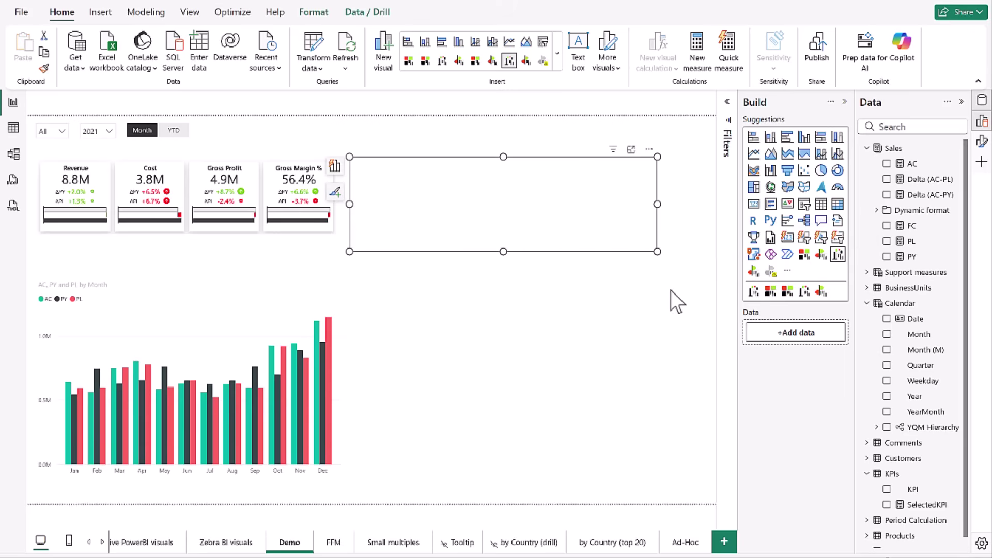
{"action": "left_click_drag", "start_coordinate": [505, 252], "coordinate": [504, 407]}
{"action": "left_click_drag", "start_coordinate": [581, 191], "coordinate": [604, 231]}
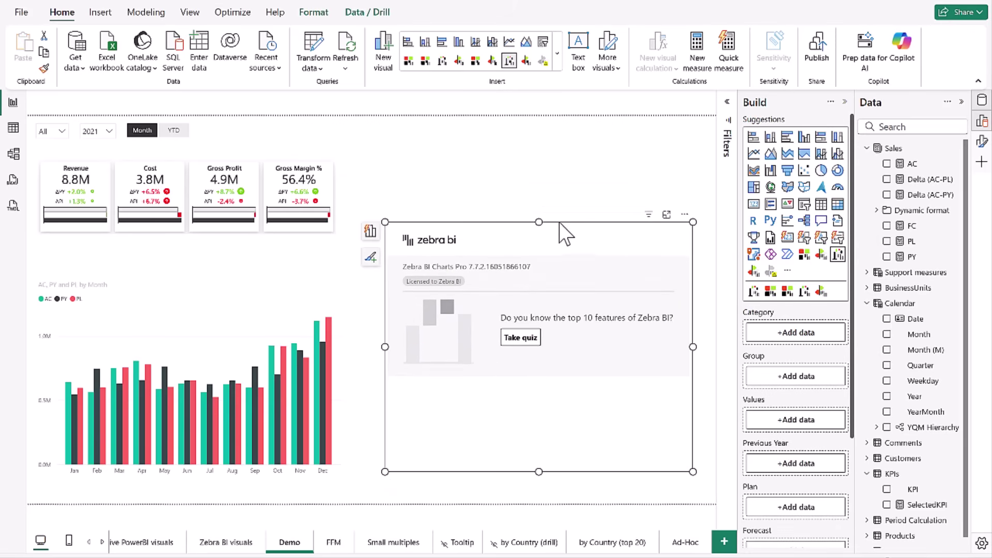
{"action": "left_click_drag", "start_coordinate": [540, 219], "coordinate": [533, 264]}
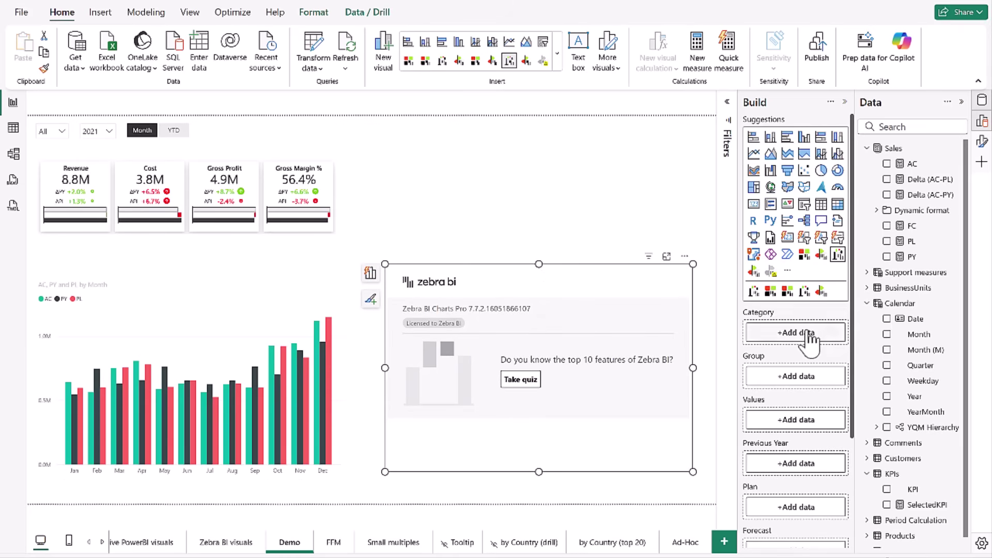
Step: Set AC as Values, PY as Previous Year, PL as Plan and Month as Category
{"action": "left_click", "coordinate": [789, 418]}
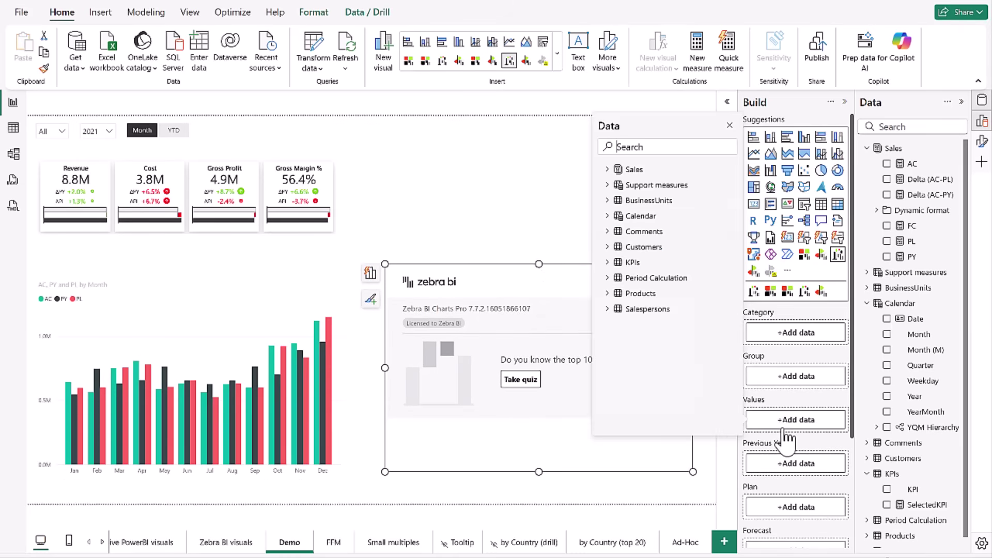
{"action": "left_click", "coordinate": [608, 170]}
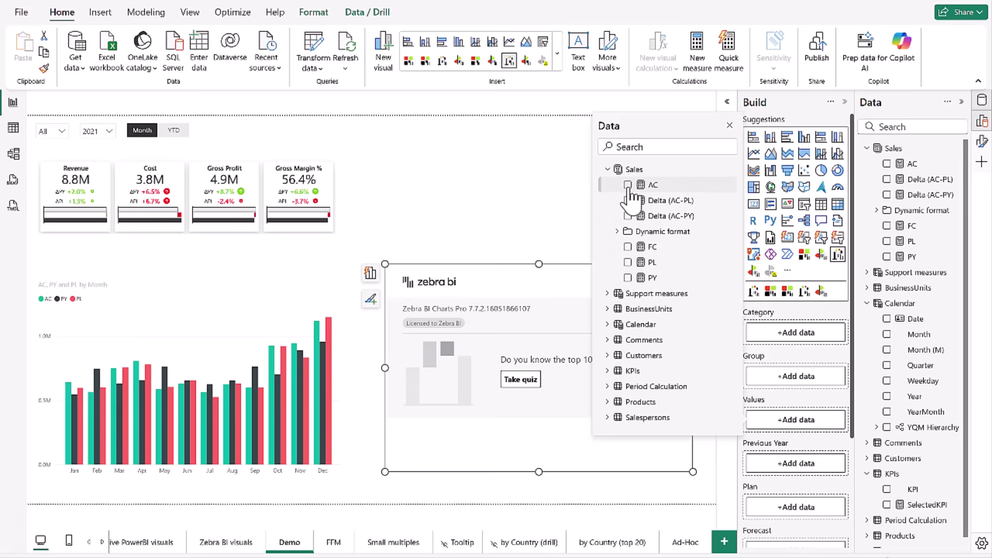
{"action": "left_click", "coordinate": [627, 185]}
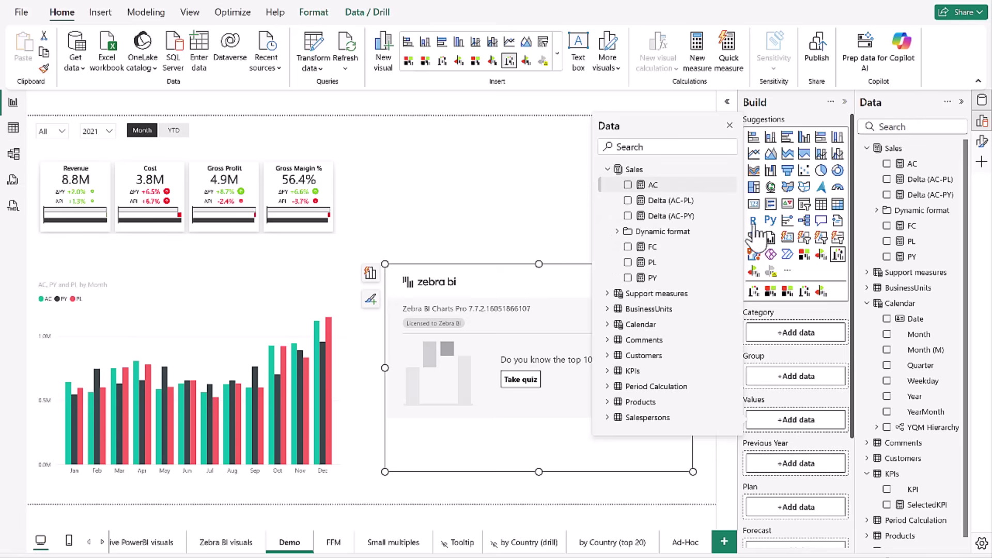
{"action": "left_click", "coordinate": [913, 259]}
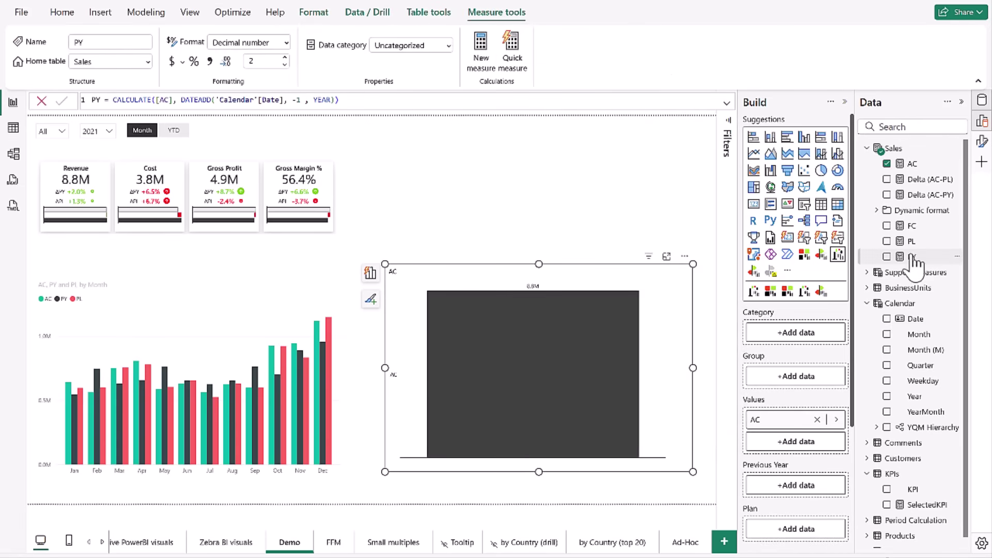
{"action": "left_click_drag", "start_coordinate": [912, 259], "coordinate": [791, 485]}
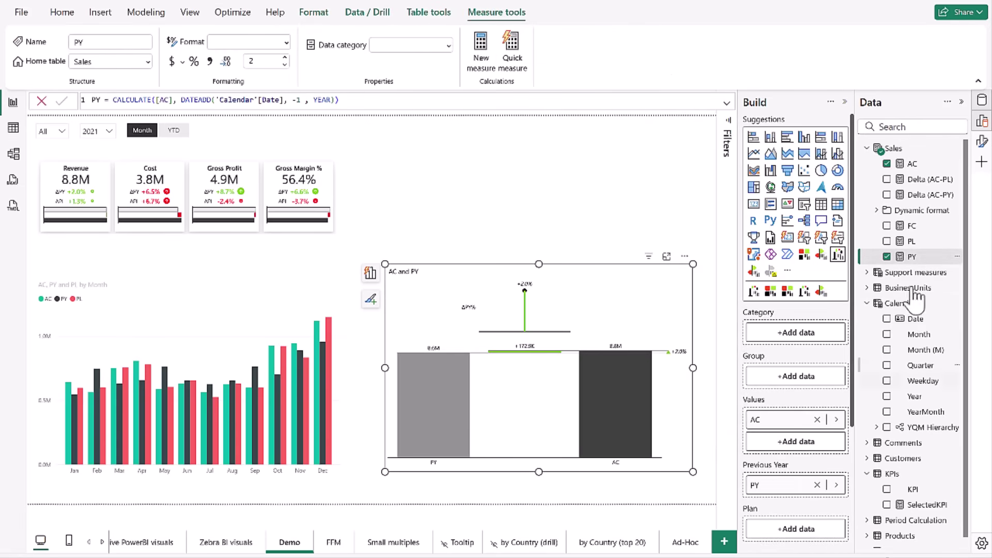
{"action": "left_click_drag", "start_coordinate": [912, 257], "coordinate": [798, 532]}
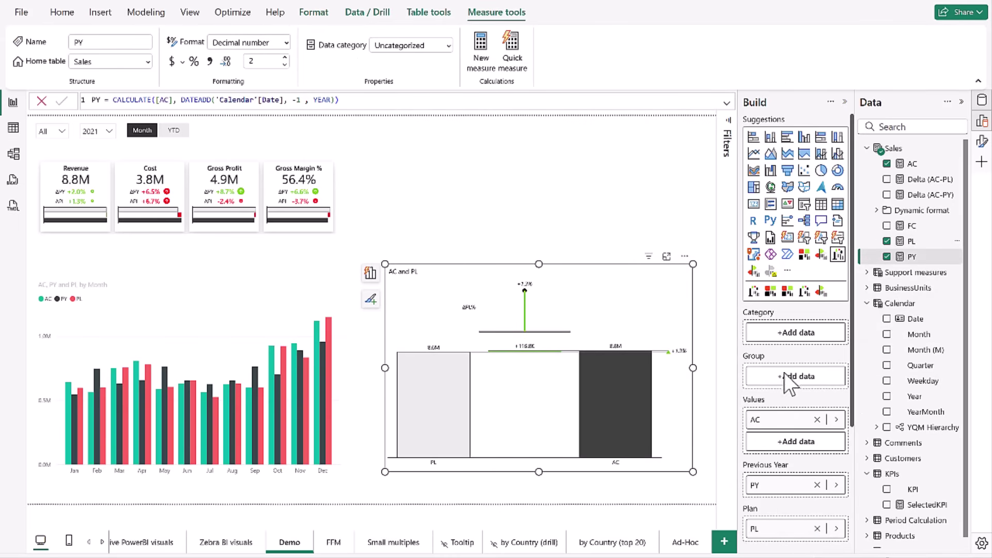
{"action": "left_click", "coordinate": [786, 335]}
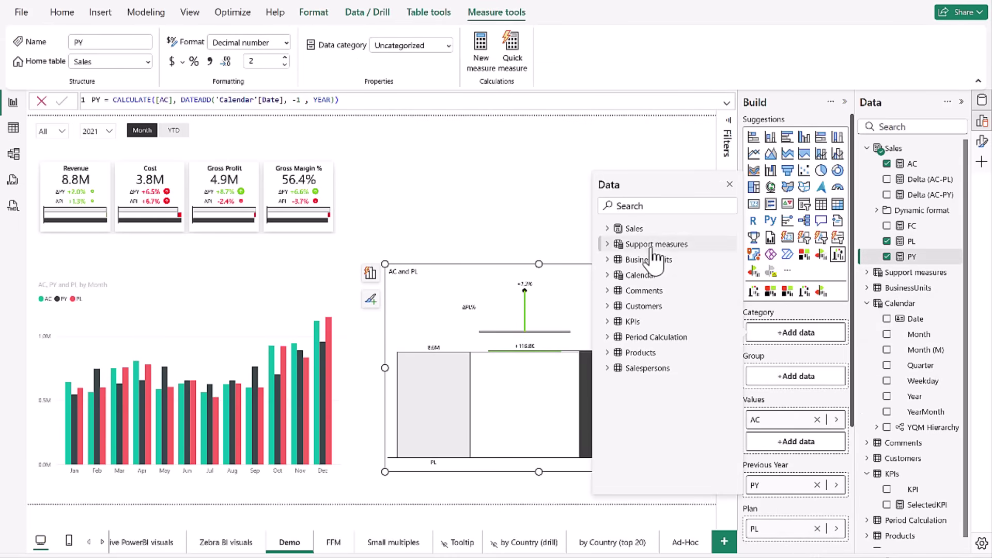
{"action": "left_click", "coordinate": [609, 276]}
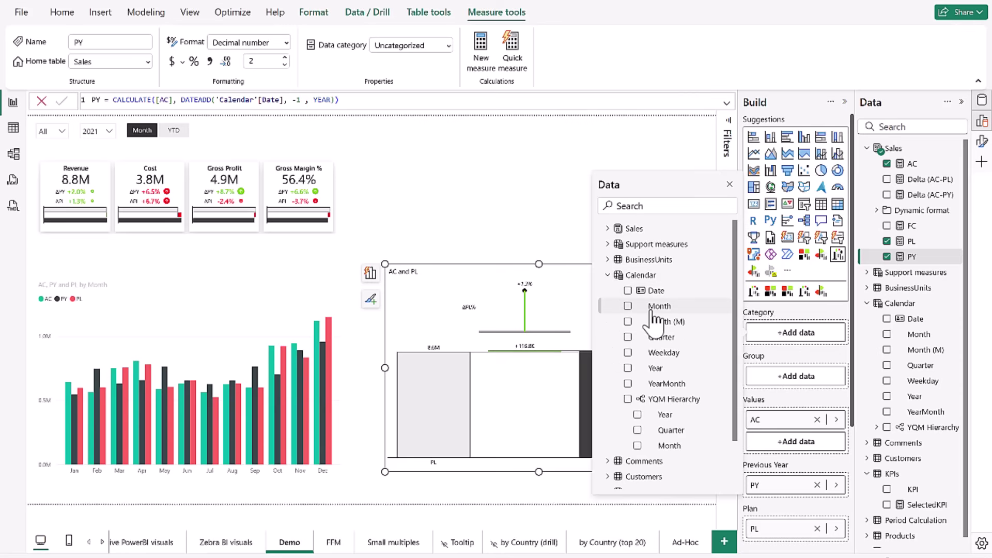
{"action": "left_click", "coordinate": [652, 308]}
{"action": "left_click", "coordinate": [499, 172]}
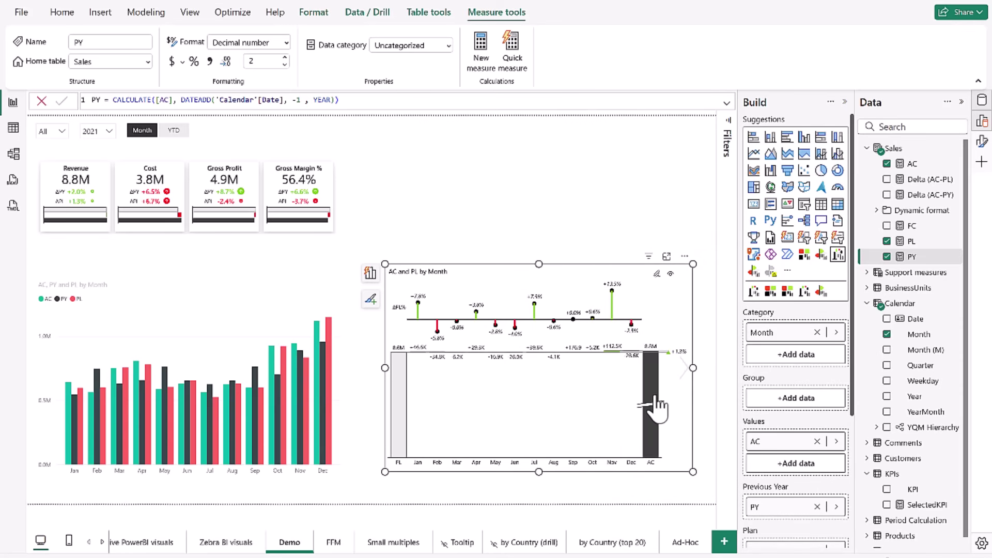
Step: Switch the Zebra BI chart from waterfall to monthly AC columns with PY and PL variances
{"action": "mouse_move", "coordinate": [656, 405]}
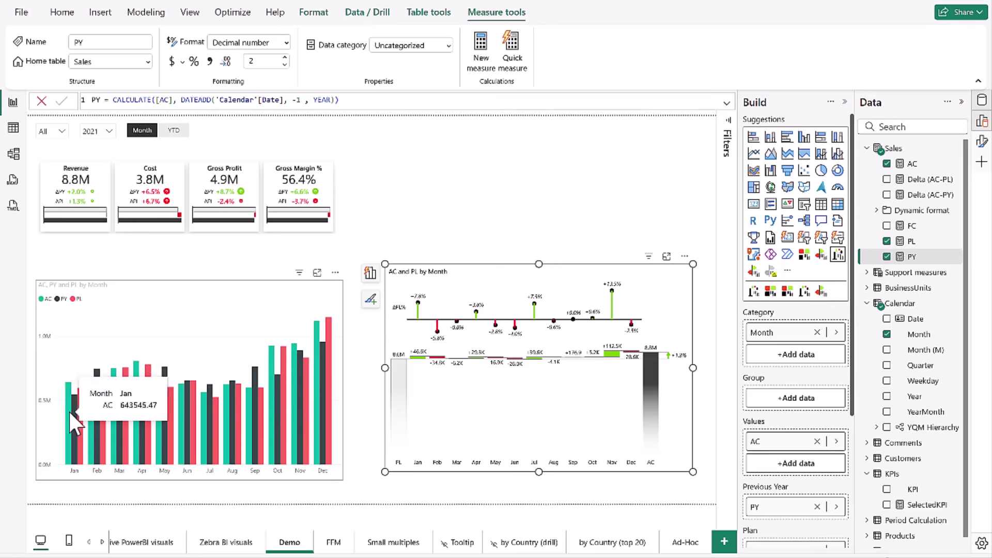
{"action": "mouse_move", "coordinate": [82, 405]}
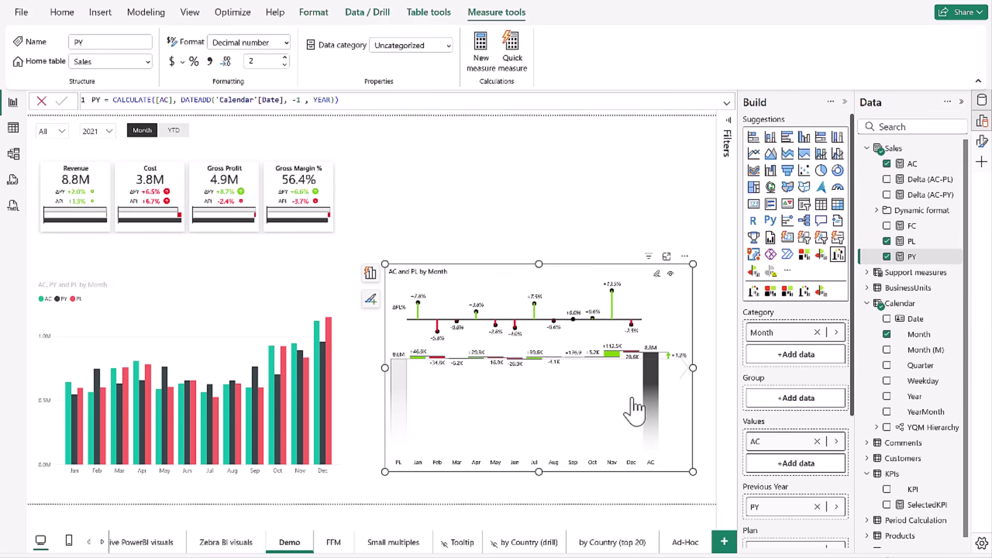
{"action": "left_click", "coordinate": [684, 368]}
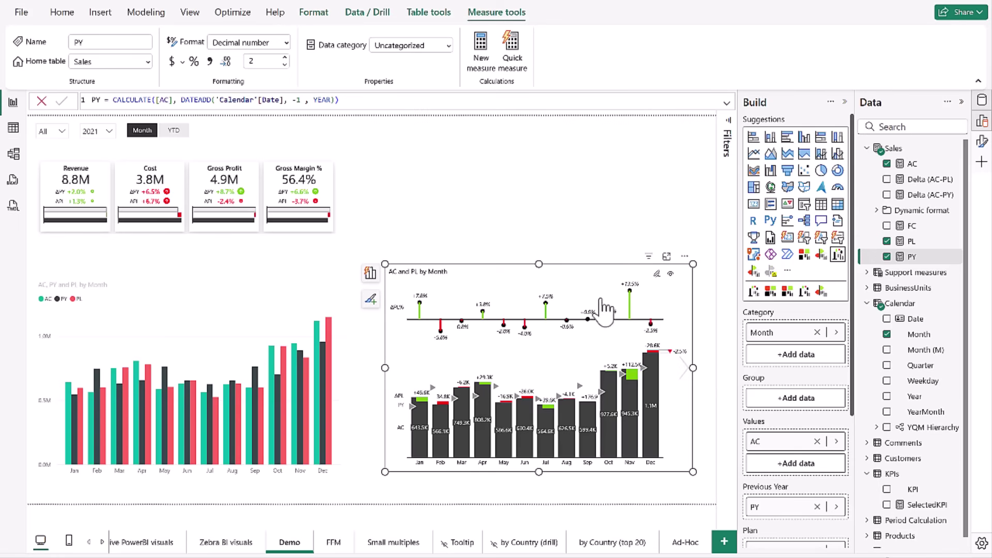
Step: Make the AC and PL by Month chart taller so all variance rows show
{"action": "left_click_drag", "start_coordinate": [541, 263], "coordinate": [552, 156]}
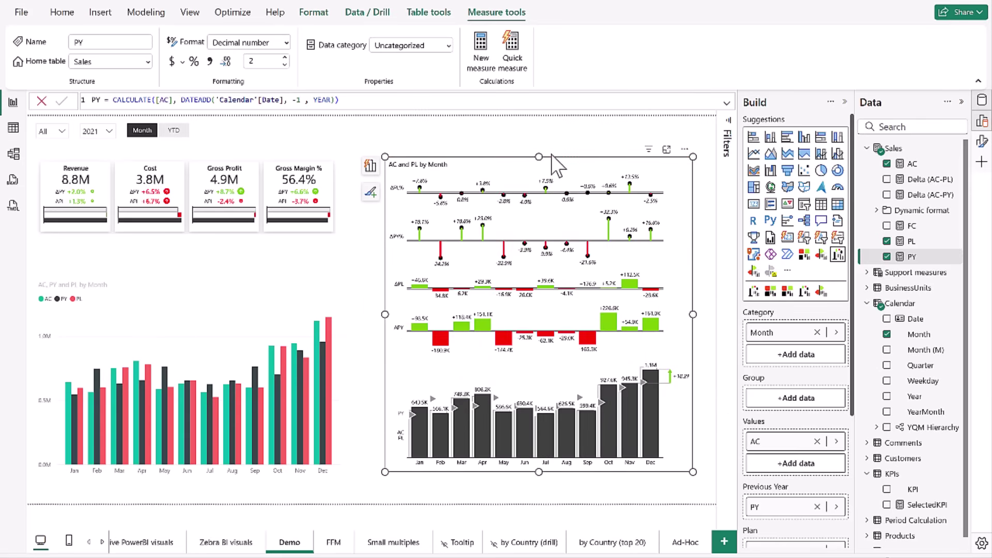
{"action": "left_click", "coordinate": [609, 219]}
{"action": "left_click", "coordinate": [609, 221]}
Step: Delete the clustered AC, PY and PL column chart from the page
{"action": "left_click", "coordinate": [382, 292]}
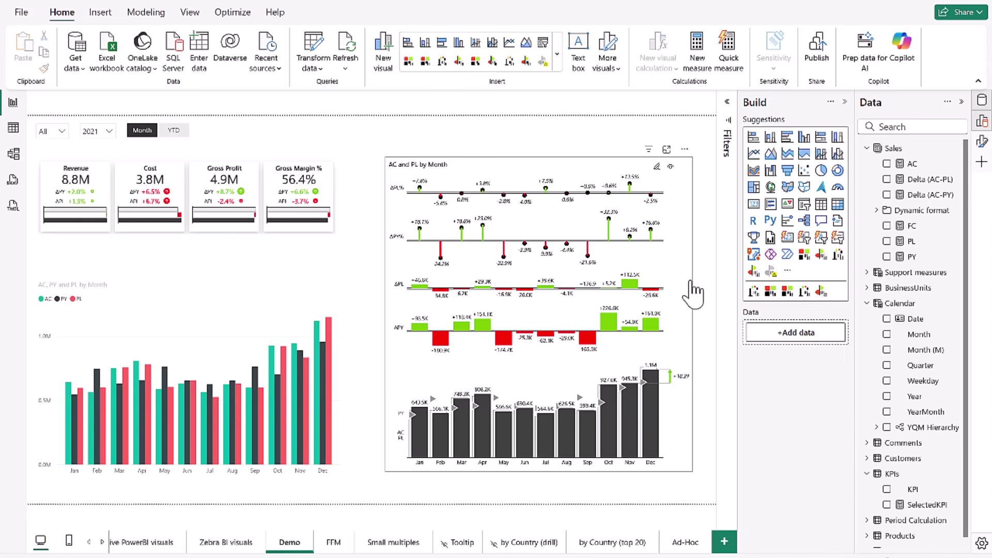
{"action": "left_click", "coordinate": [314, 288]}
{"action": "key", "text": "Delete"}
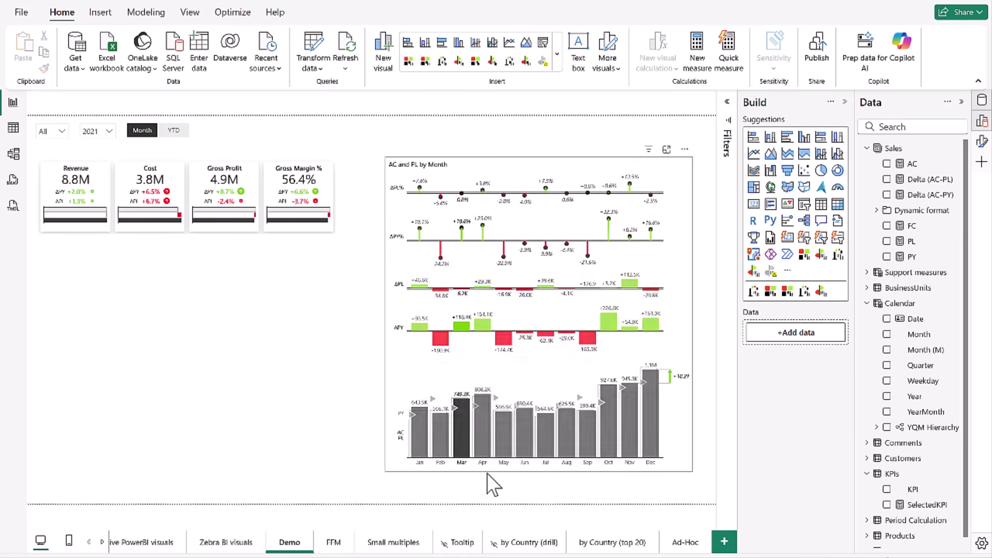
Step: Shrink the AC and PL by Month chart to one compact row of monthly AC columns with PL variances
{"action": "left_click", "coordinate": [519, 470]}
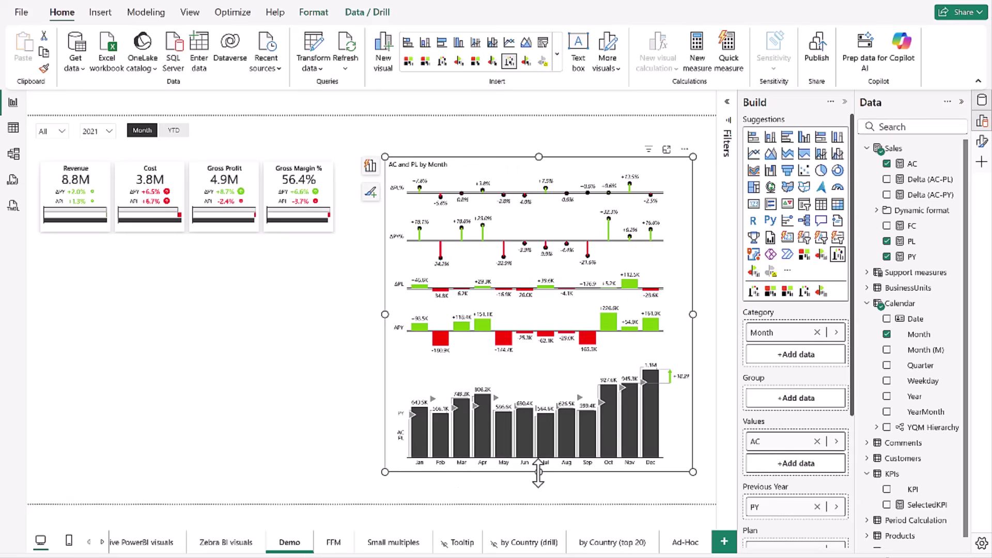
{"action": "left_click_drag", "start_coordinate": [538, 471], "coordinate": [530, 264]}
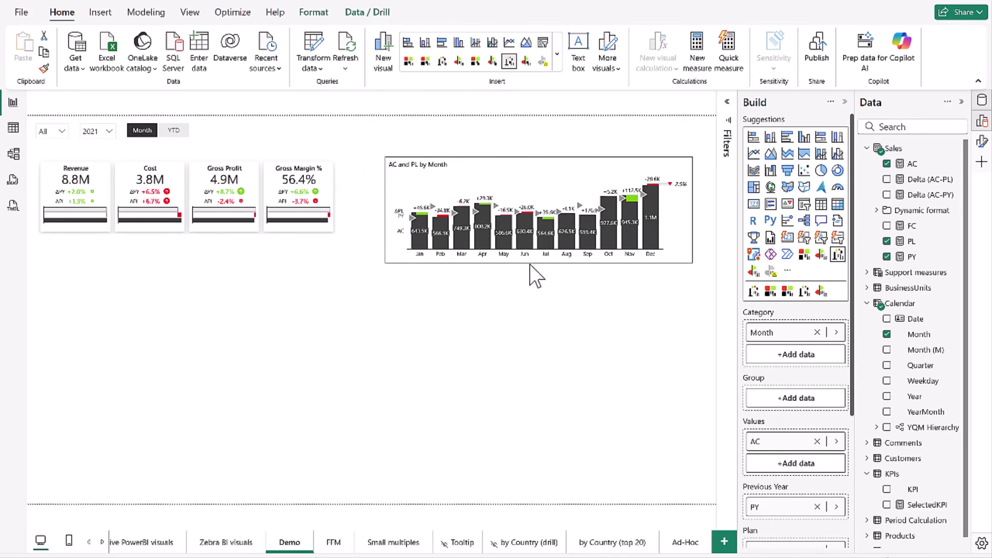
{"action": "left_click", "coordinate": [461, 429]}
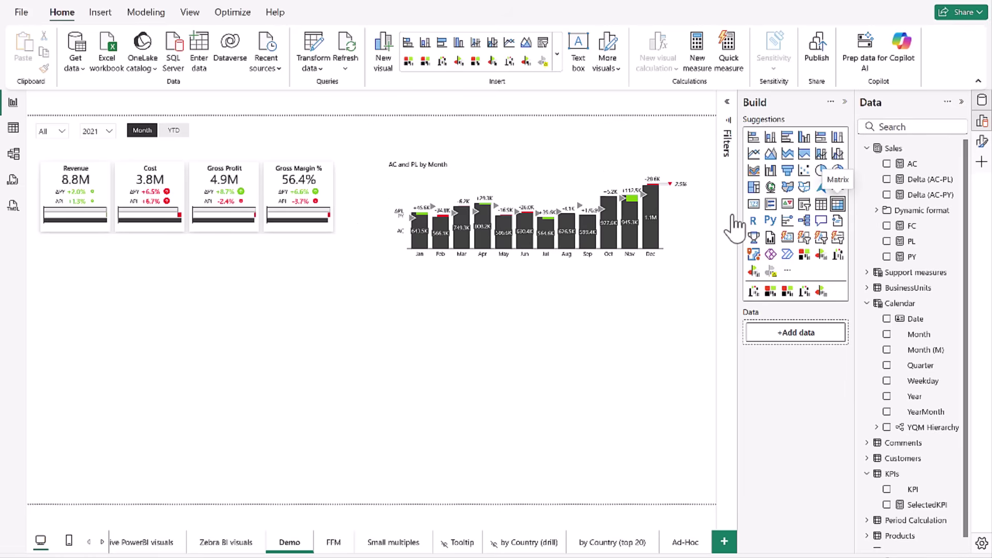
Step: Place a new empty matrix in the lower left and make it taller
{"action": "left_click_drag", "start_coordinate": [677, 216], "coordinate": [372, 310]}
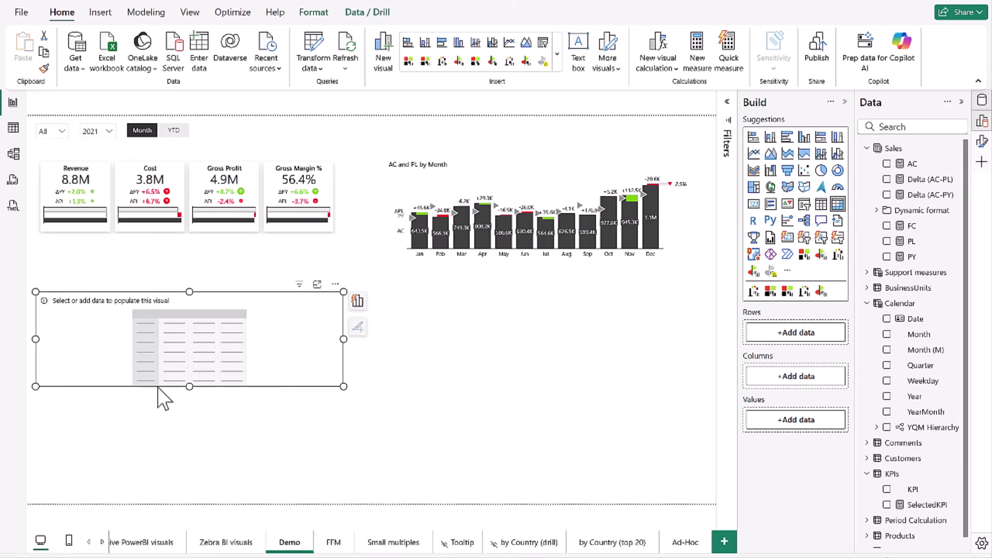
{"action": "left_click", "coordinate": [189, 390]}
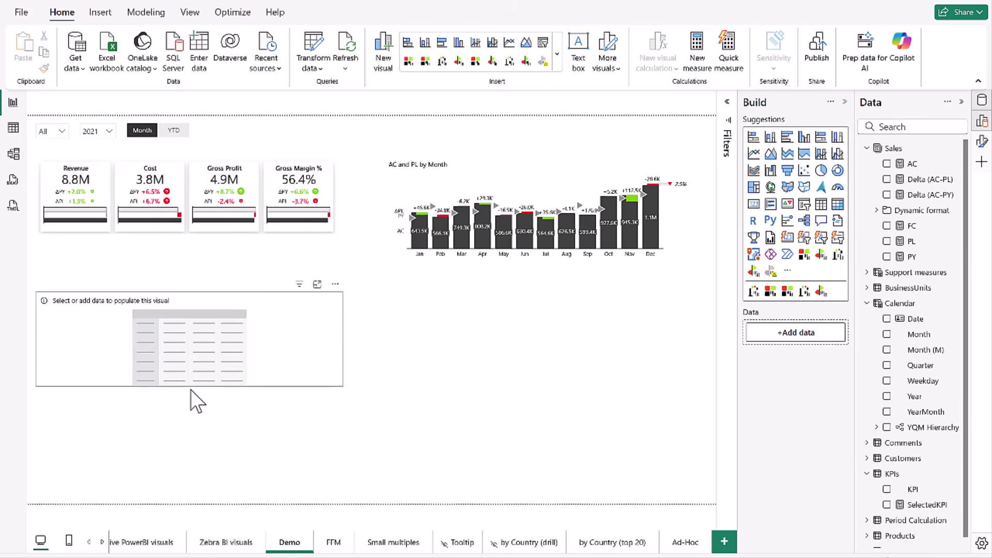
{"action": "left_click_drag", "start_coordinate": [190, 387], "coordinate": [188, 462]}
Step: Put BusinessUnit on the matrix rows with AC and PL as values
{"action": "left_click", "coordinate": [793, 333]}
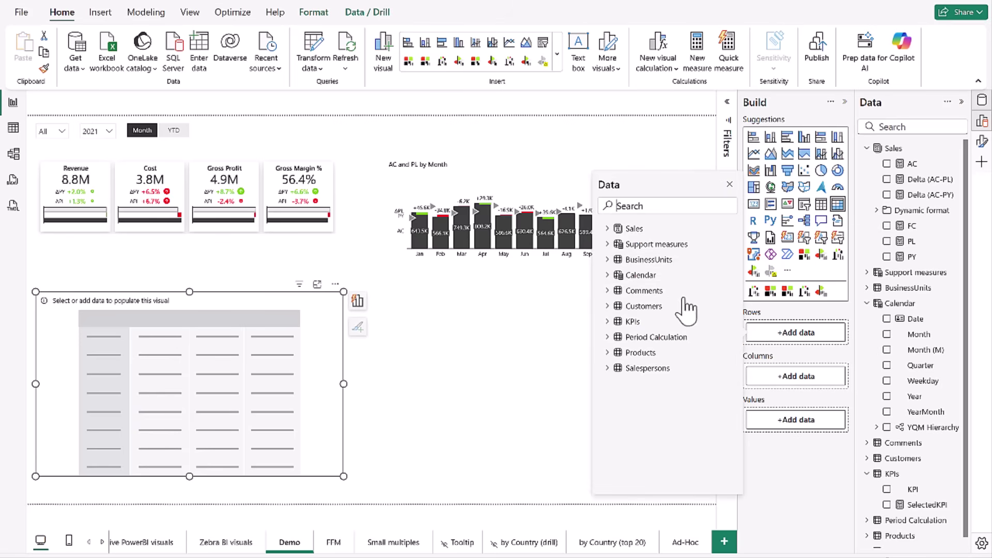
{"action": "left_click", "coordinate": [610, 260]}
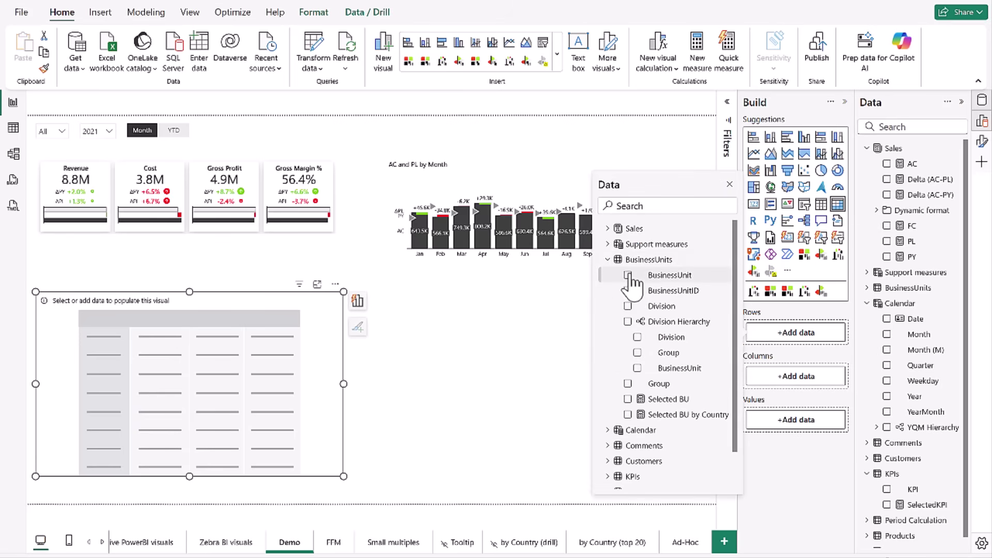
{"action": "left_click", "coordinate": [628, 274]}
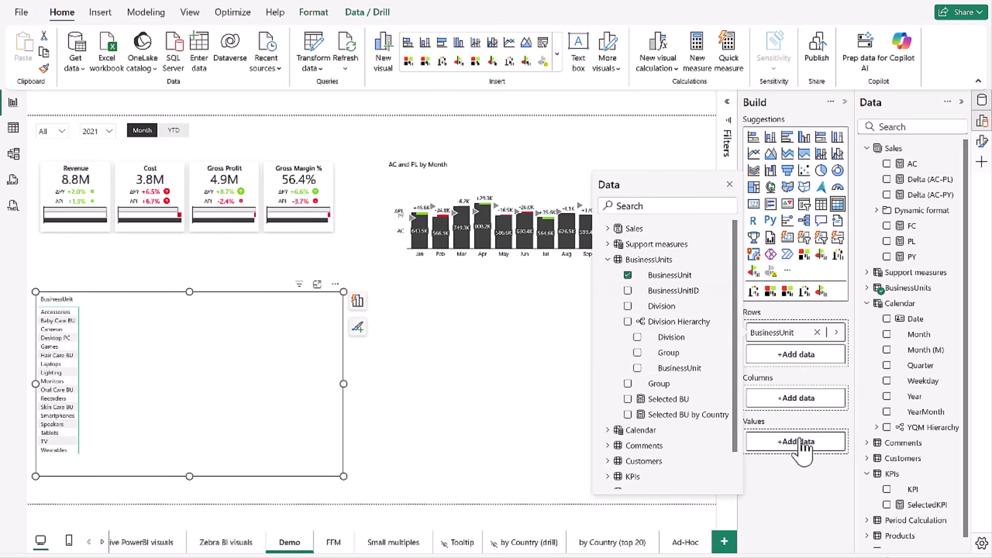
{"action": "left_click", "coordinate": [802, 448]}
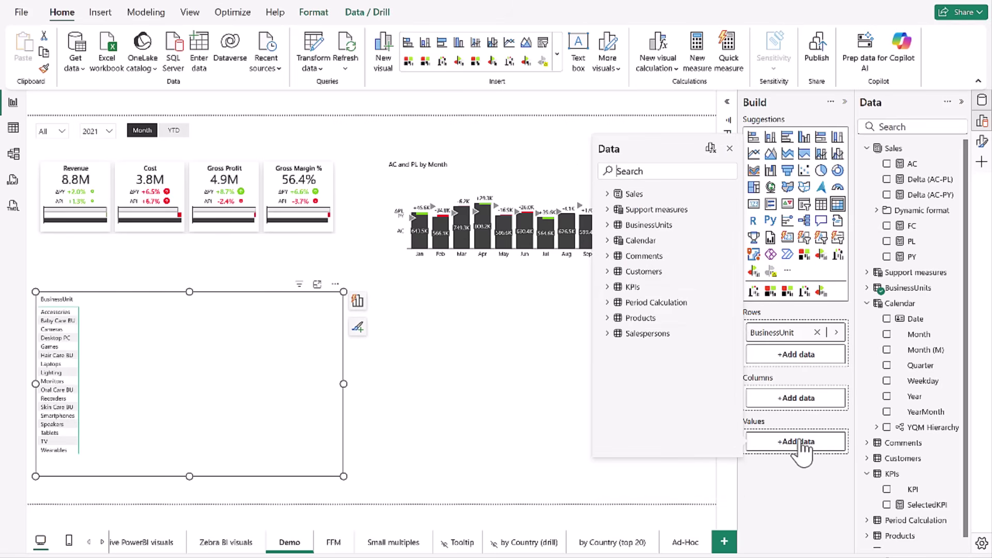
{"action": "left_click", "coordinate": [610, 196]}
{"action": "left_click", "coordinate": [628, 209]}
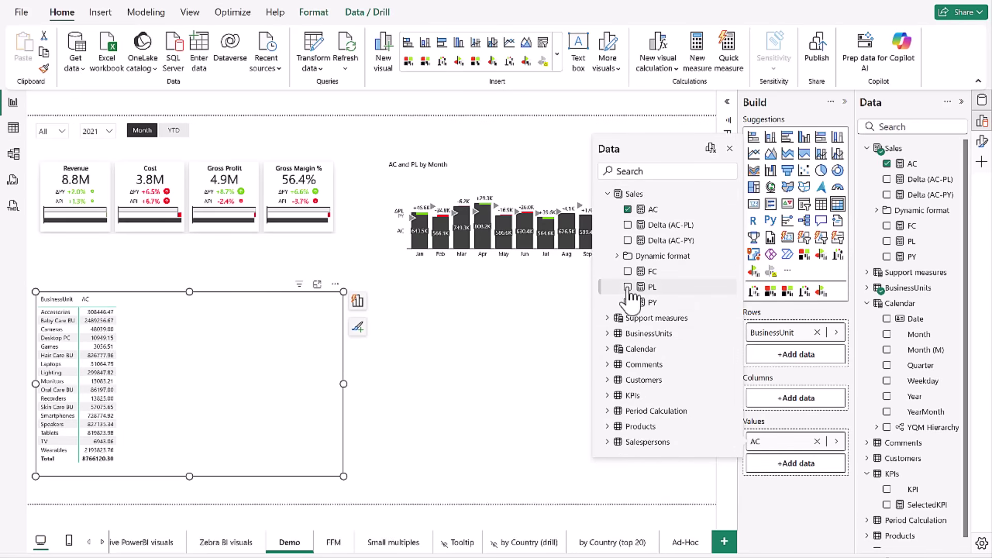
{"action": "left_click", "coordinate": [628, 287]}
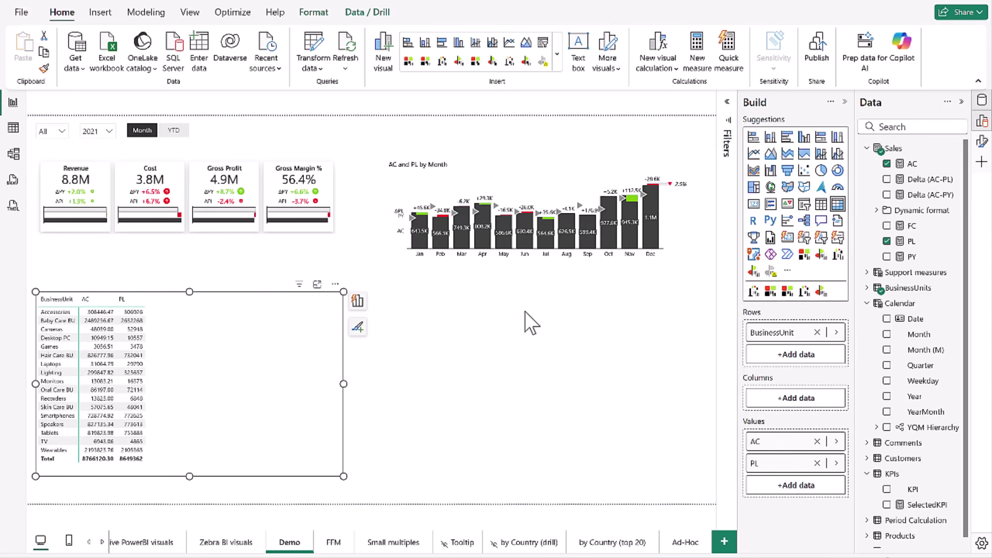
Step: Deselect the business-unit matrix before inserting the Zebra BI Tables visual
{"action": "left_click", "coordinate": [480, 329]}
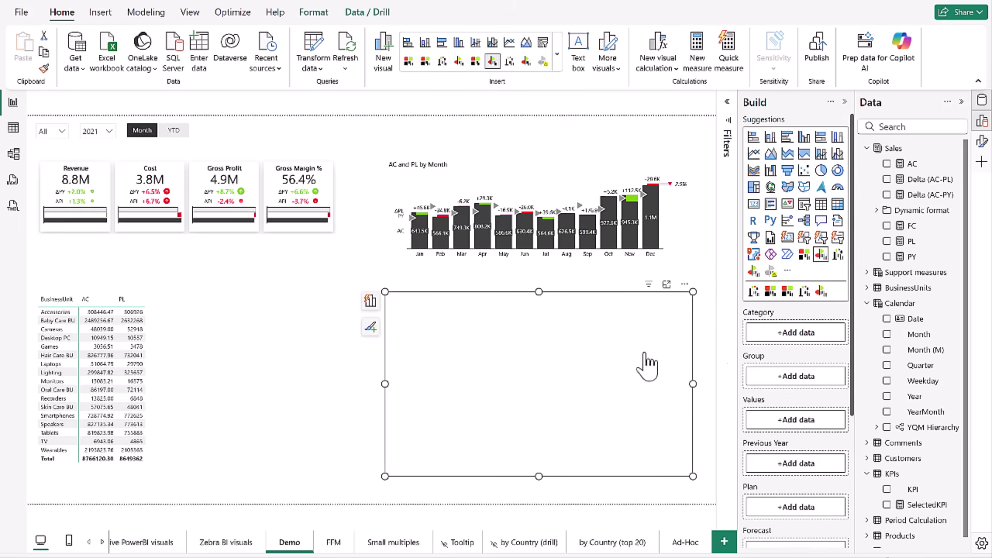
Step: Set BusinessUnit as the Zebra BI table's category and AC as its values
{"action": "left_click", "coordinate": [789, 335]}
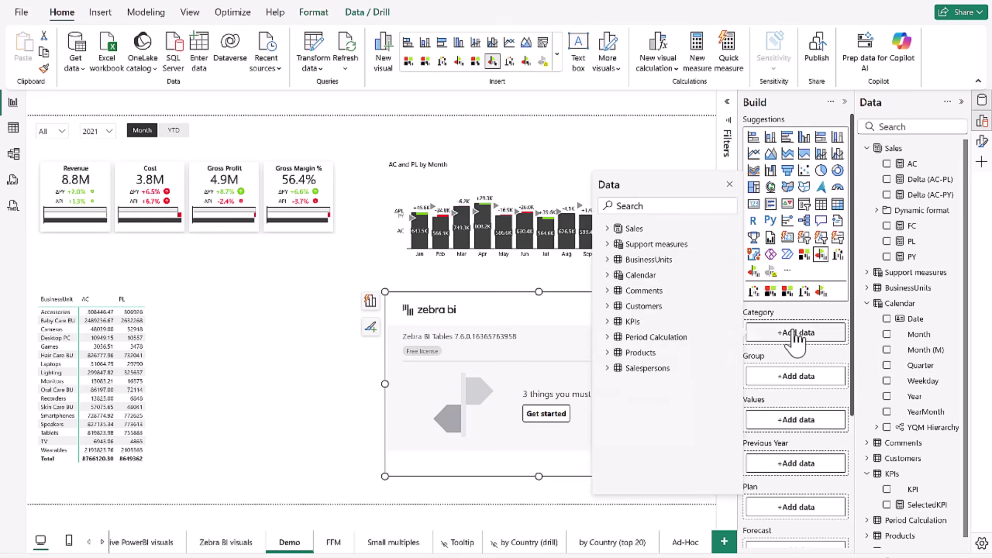
{"action": "left_click", "coordinate": [609, 259]}
{"action": "left_click", "coordinate": [628, 275]}
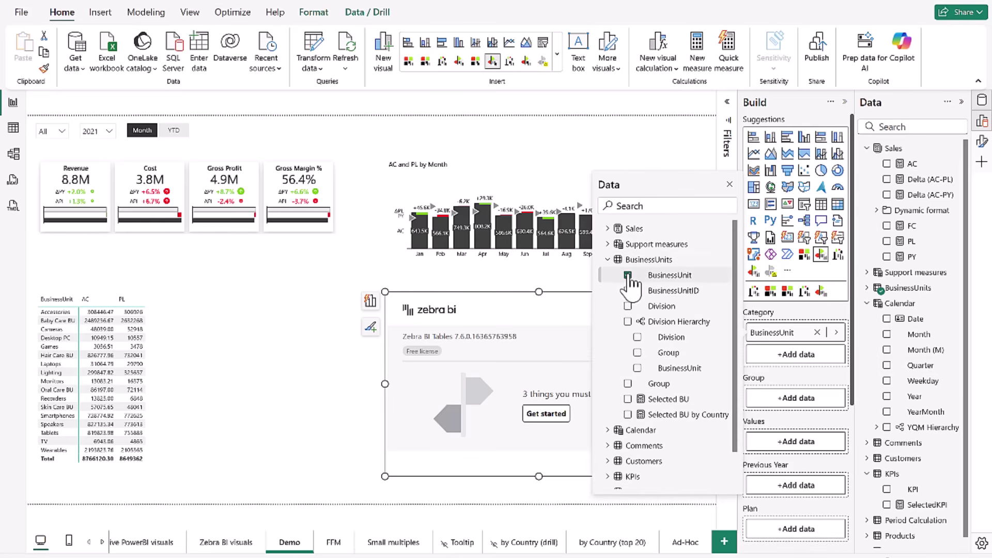
{"action": "left_click", "coordinate": [796, 439]}
{"action": "left_click", "coordinate": [608, 193]}
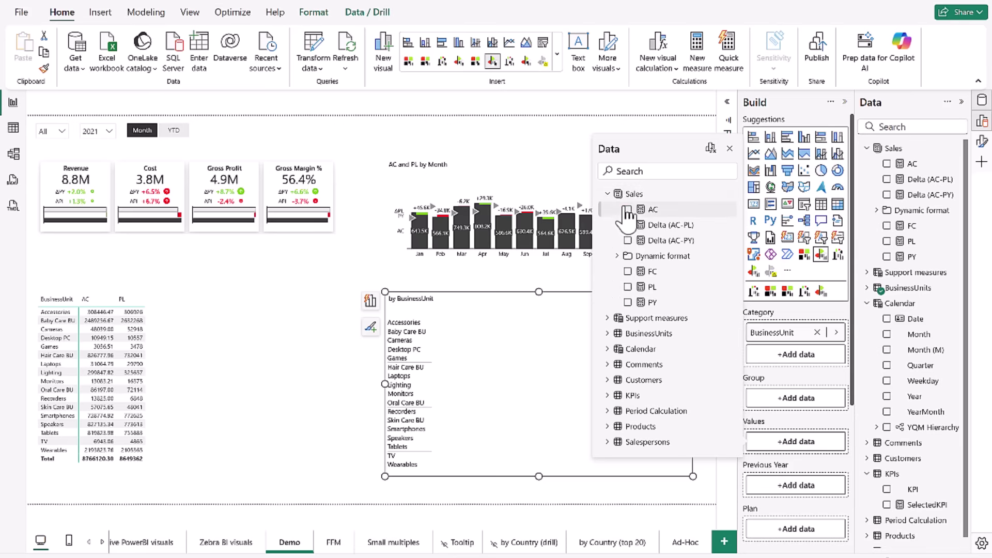
{"action": "left_click", "coordinate": [627, 210]}
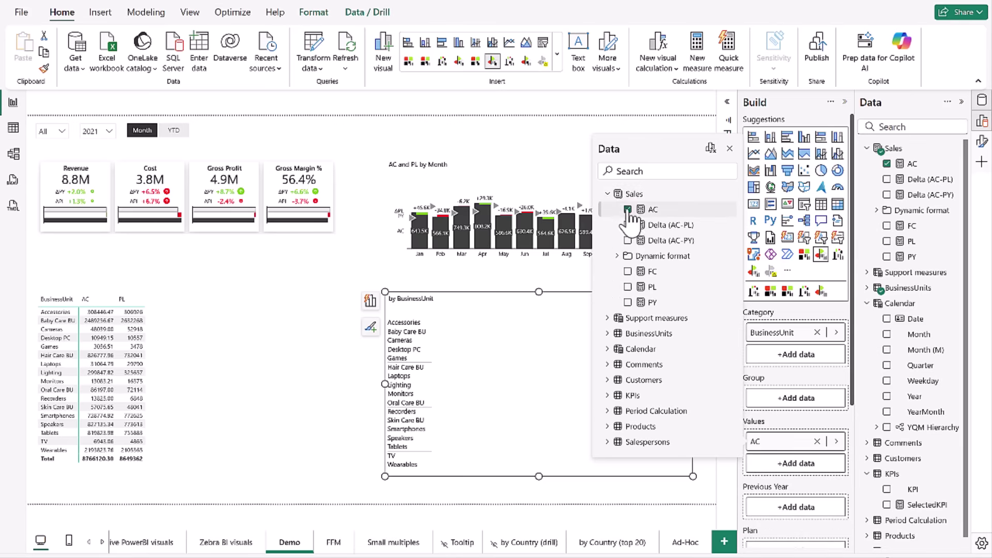
Step: Set PL as the plan comparison, adding ΔPL and ΔPL% columns, and collapse the Build pane
{"action": "left_click", "coordinate": [791, 543]}
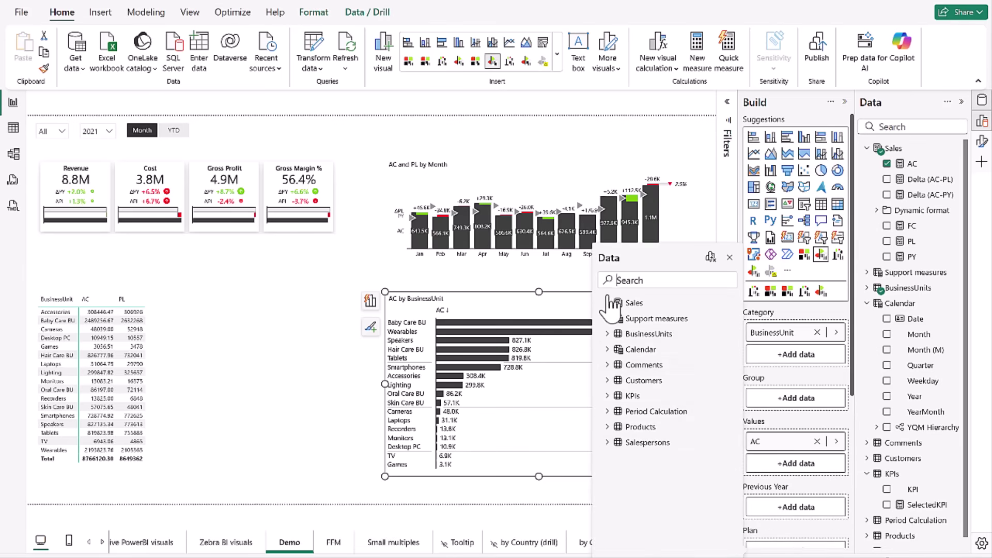
{"action": "left_click", "coordinate": [608, 303]}
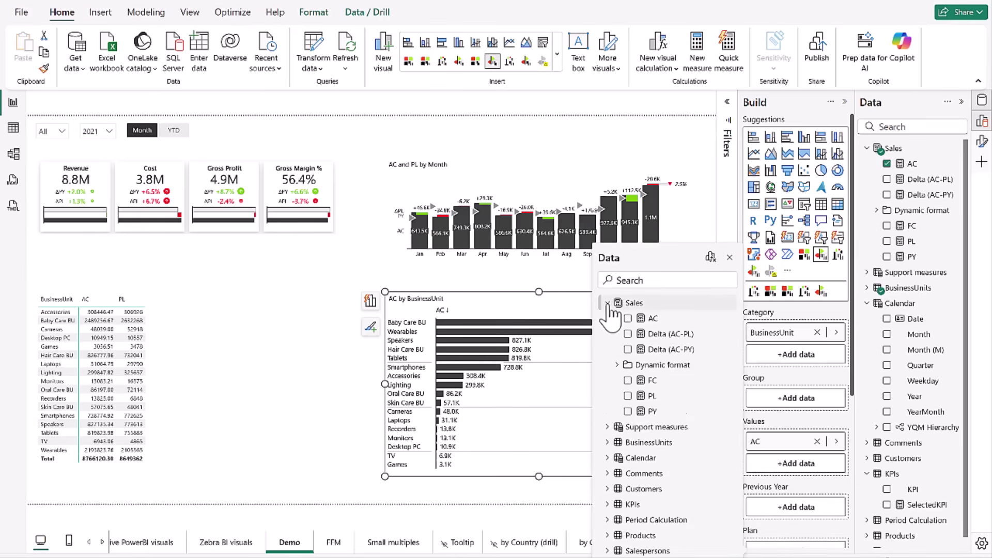
{"action": "left_click", "coordinate": [628, 396]}
{"action": "left_click", "coordinate": [731, 223]}
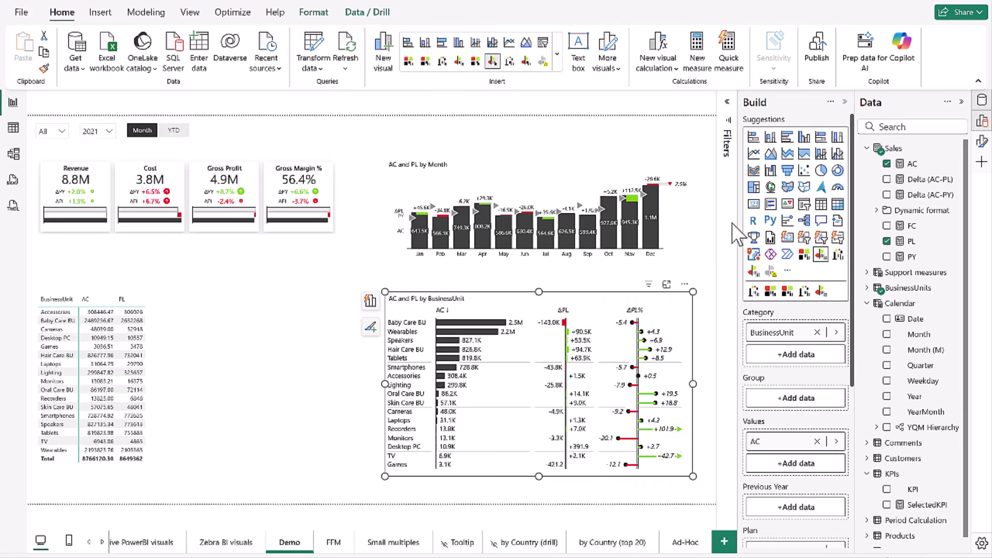
{"action": "left_click", "coordinate": [845, 102]}
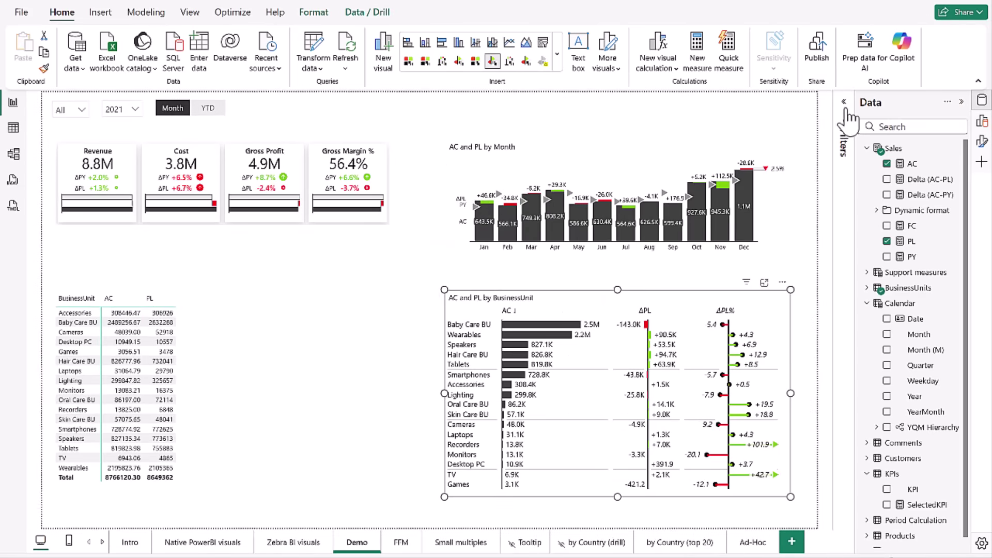
{"action": "left_click", "coordinate": [959, 102]}
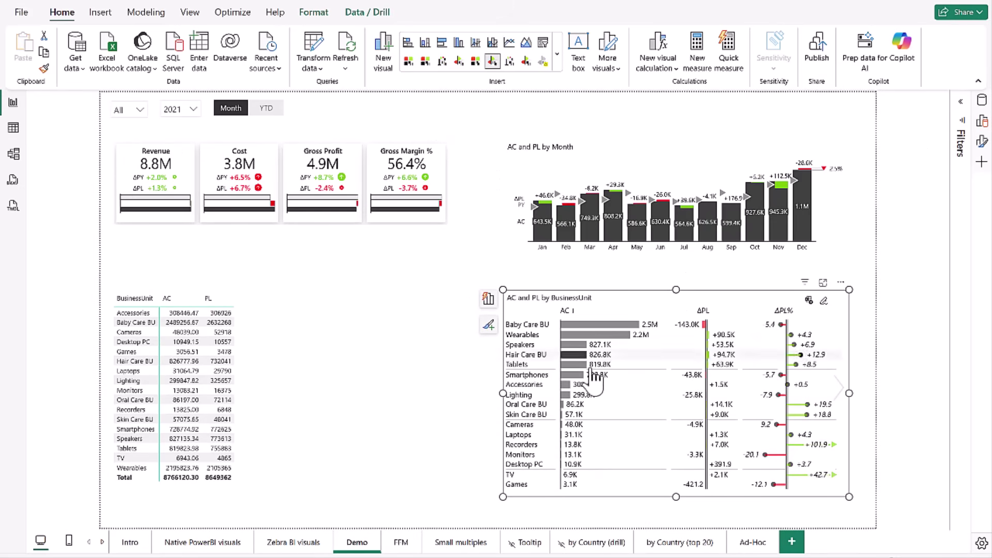
{"action": "left_click", "coordinate": [909, 341]}
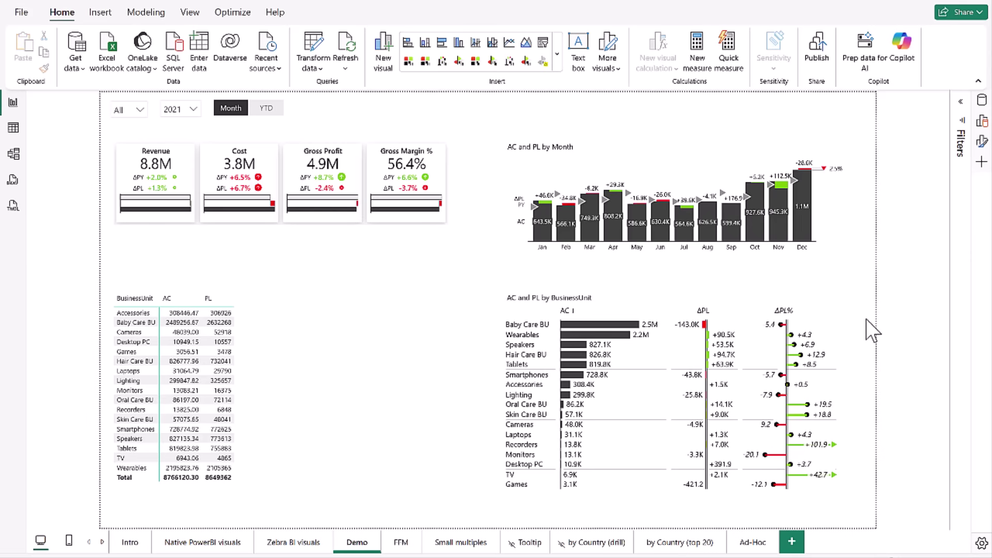
{"action": "mouse_move", "coordinate": [817, 325]}
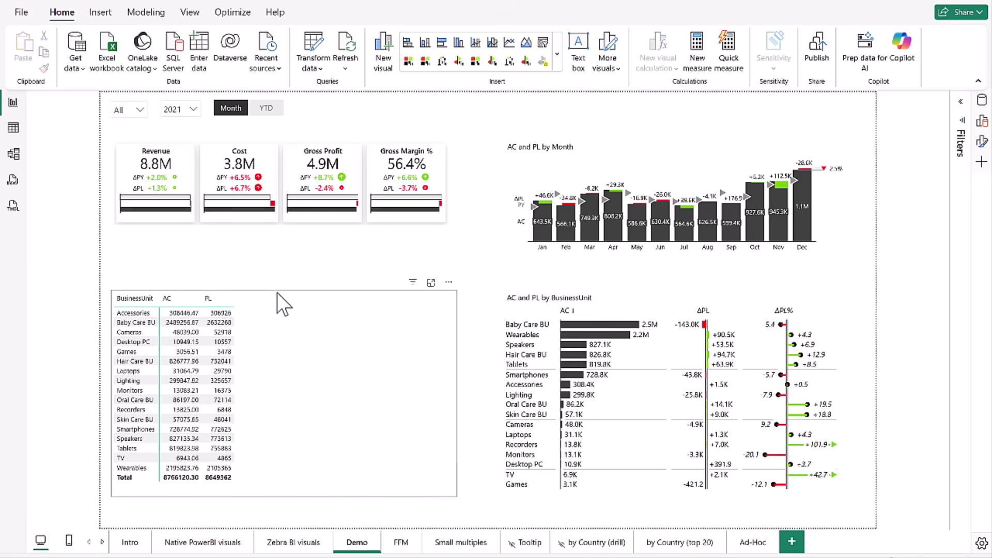
Step: Delete the plain business-unit matrix and move the Zebra BI table into the lower left, enlarged
{"action": "left_click", "coordinate": [279, 299]}
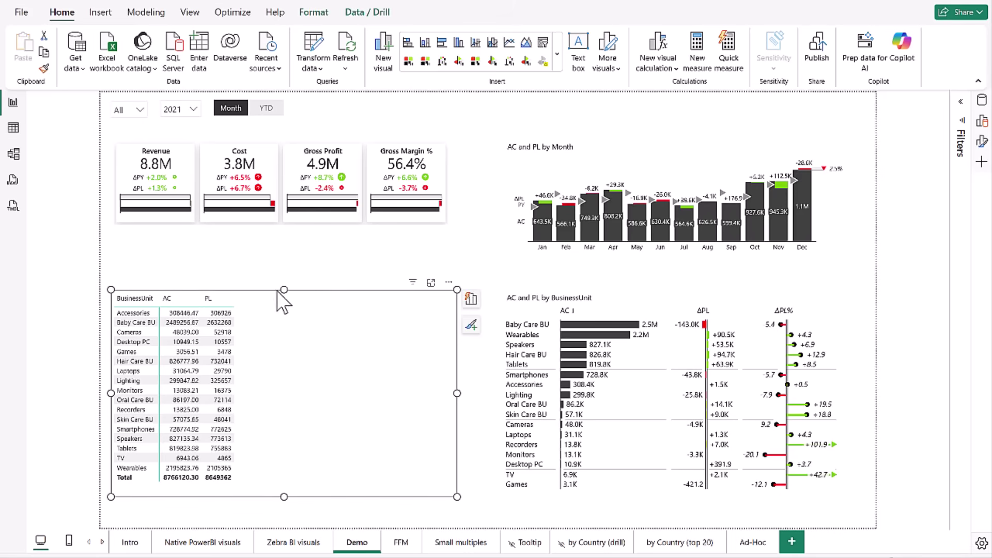
{"action": "key", "text": "Delete"}
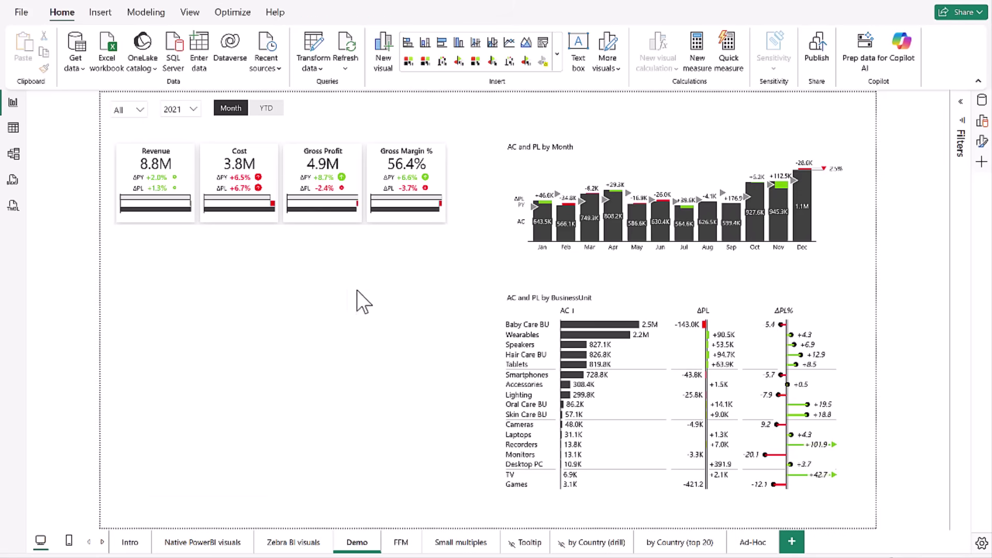
{"action": "left_click", "coordinate": [529, 295]}
{"action": "left_click_drag", "start_coordinate": [552, 290], "coordinate": [165, 250]}
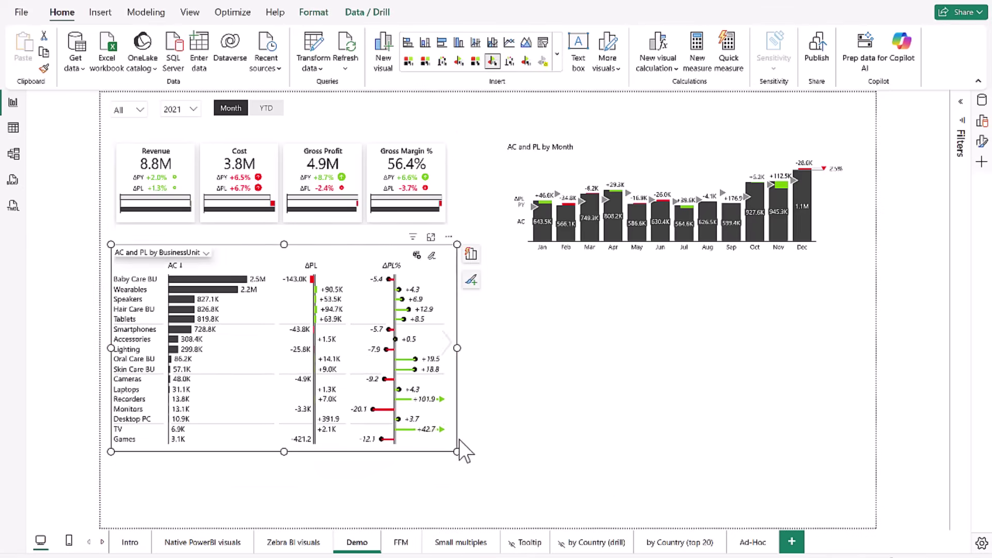
{"action": "left_click_drag", "start_coordinate": [459, 451], "coordinate": [464, 511]}
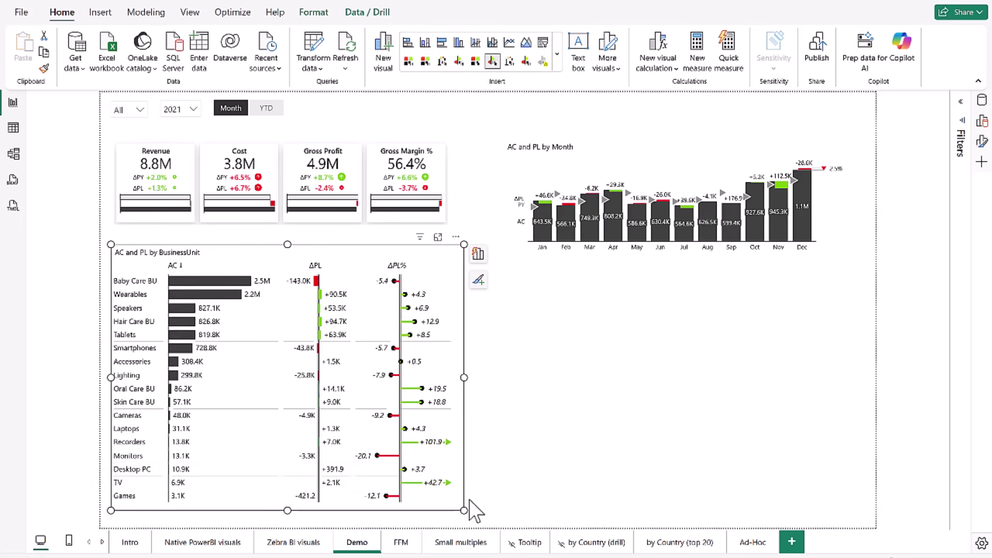
Step: Apply a Top N filter by AC to the business-unit rows, grouping the rest as Others
{"action": "right_click", "coordinate": [144, 287]}
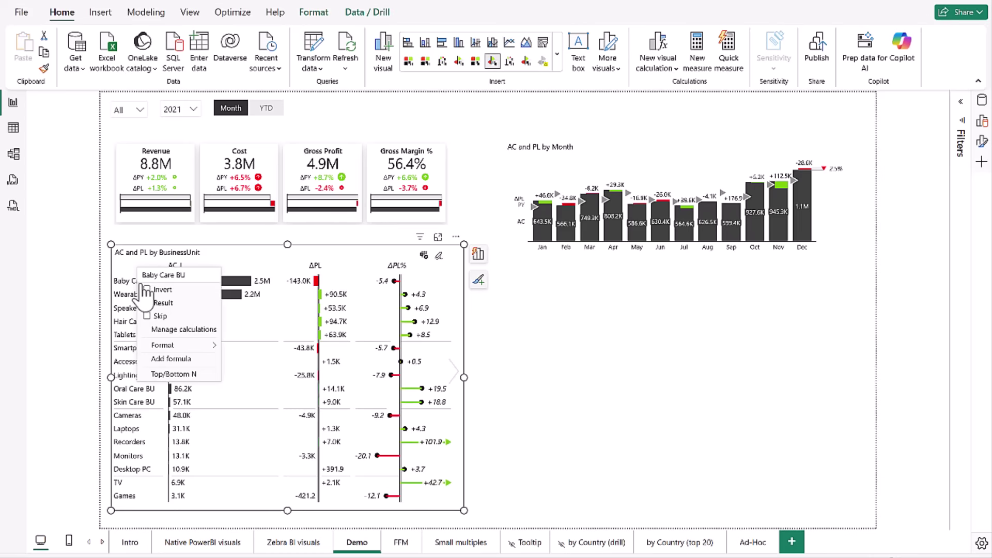
{"action": "left_click", "coordinate": [180, 377]}
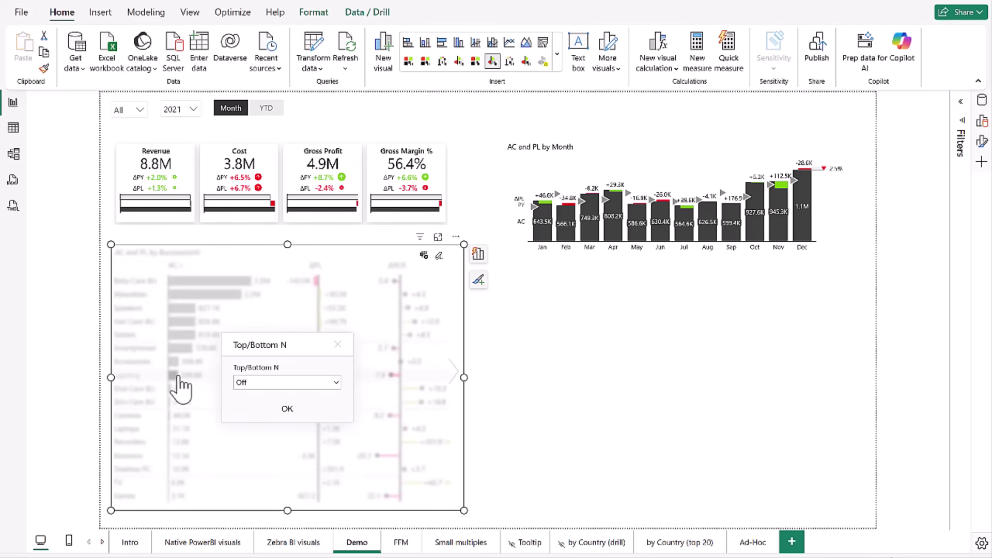
{"action": "left_click", "coordinate": [335, 386]}
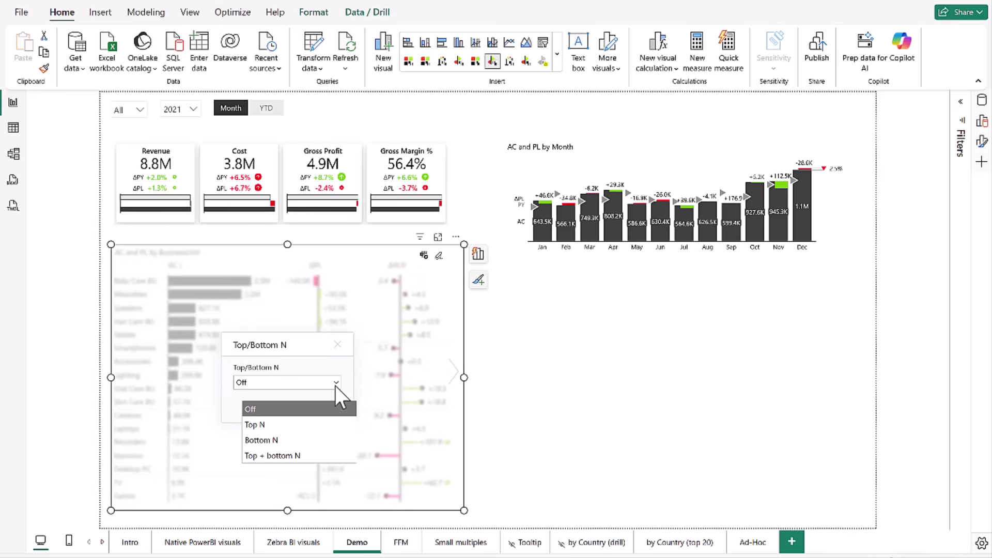
{"action": "left_click", "coordinate": [327, 425]}
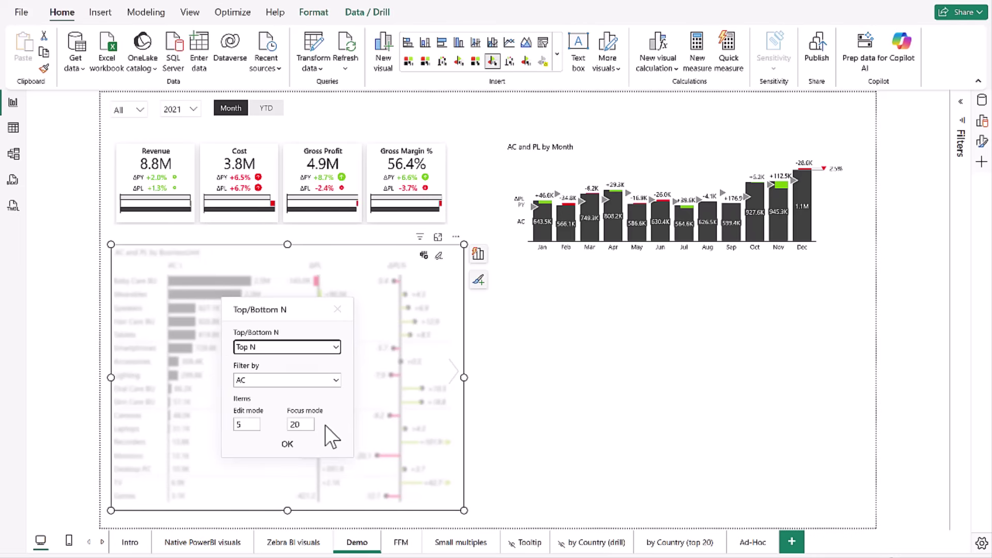
{"action": "left_click", "coordinate": [299, 424]}
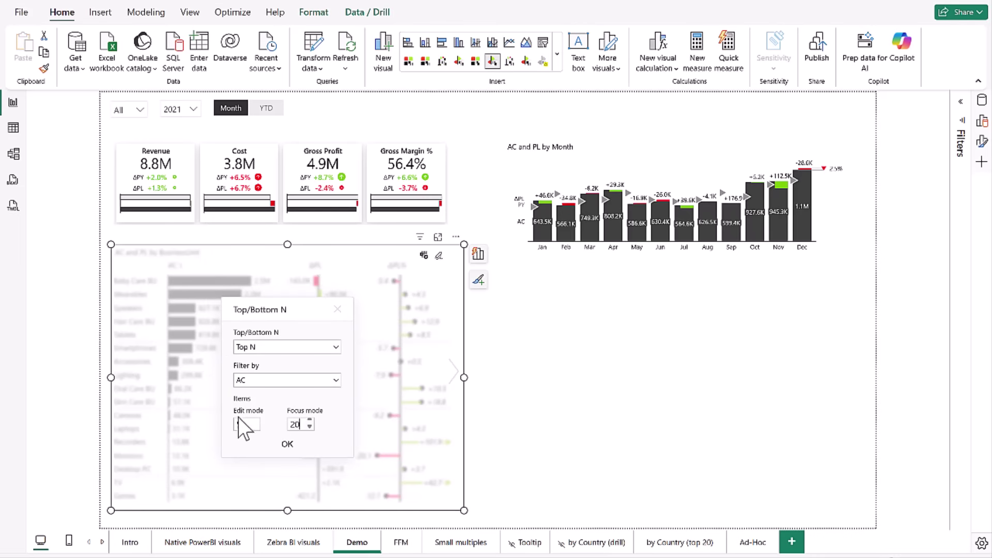
{"action": "left_click", "coordinate": [287, 445]}
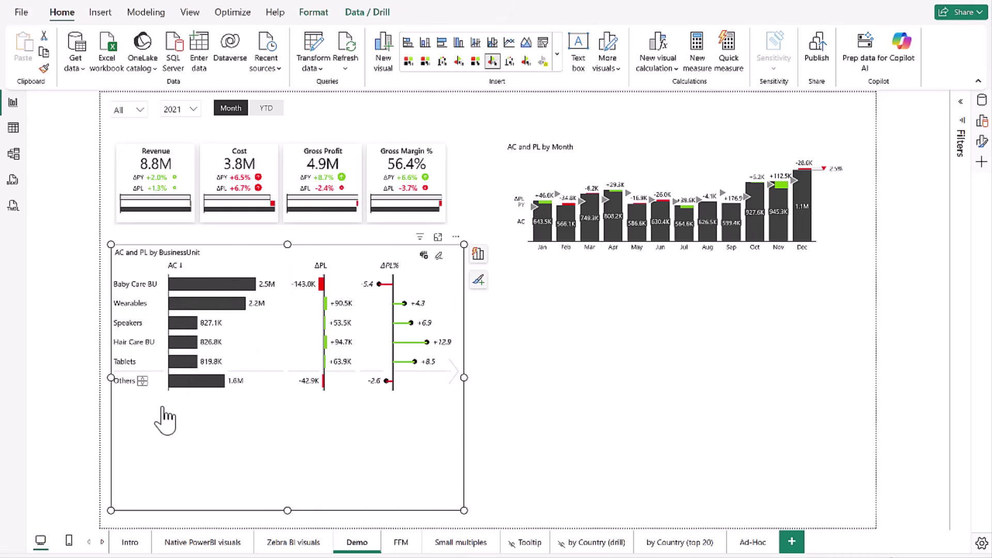
Step: Break Smartphones, Accessories and Lighting out of Others to show the top 8 units
{"action": "left_click", "coordinate": [143, 400]}
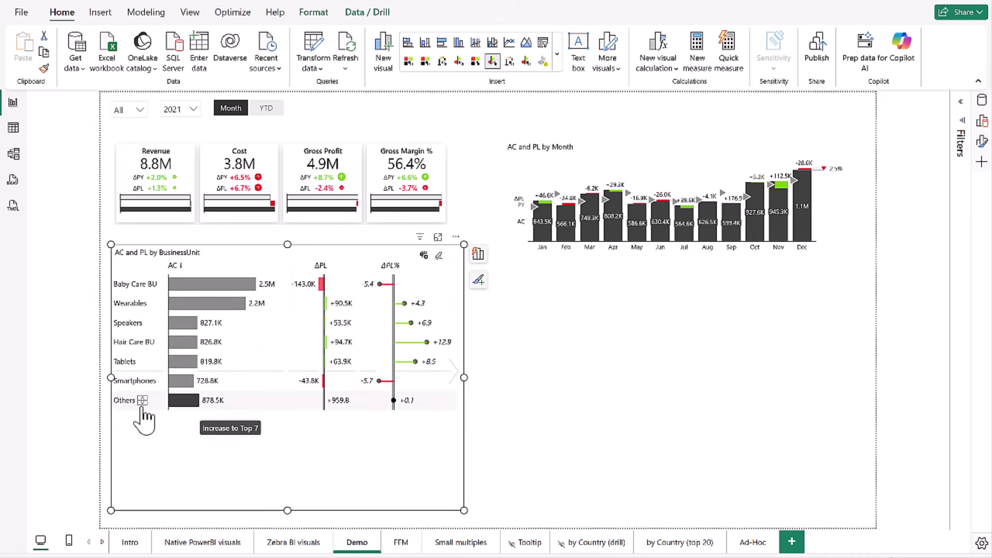
{"action": "left_click", "coordinate": [143, 401]}
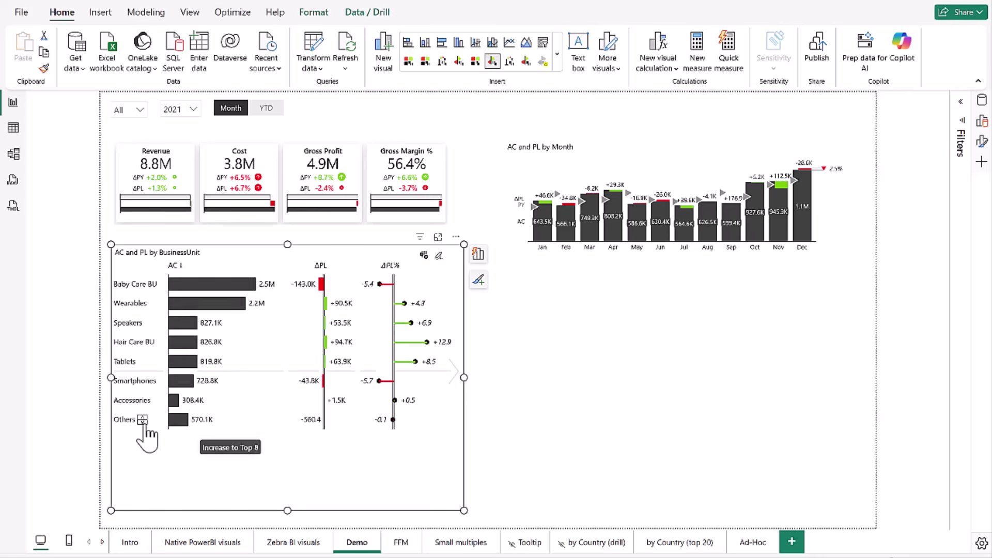
{"action": "left_click", "coordinate": [143, 420]}
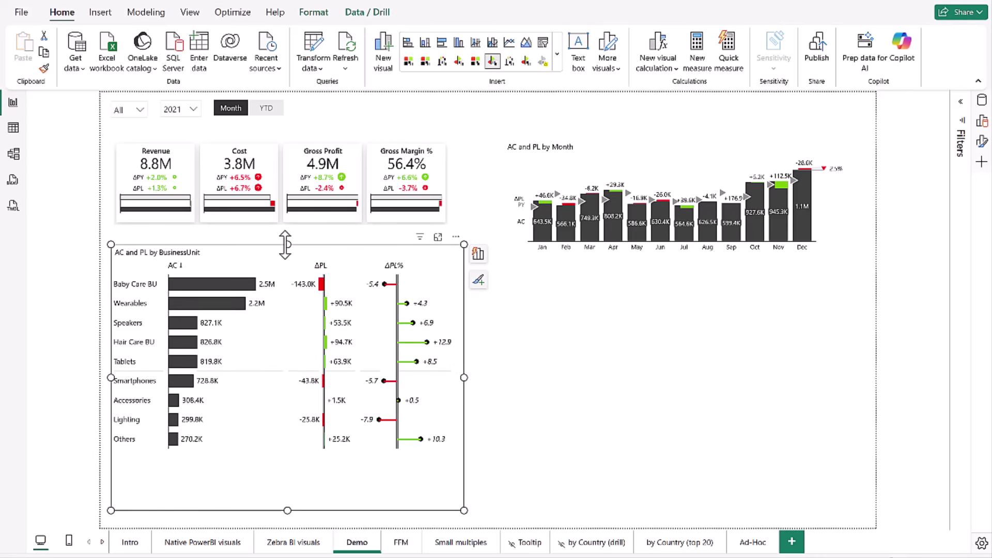
Step: Trim the business-unit table, widen the KPI cards, and stretch the monthly chart for ΔPL%, ΔPY% and ΔPY rows
{"action": "left_click_drag", "start_coordinate": [288, 244], "coordinate": [290, 275]}
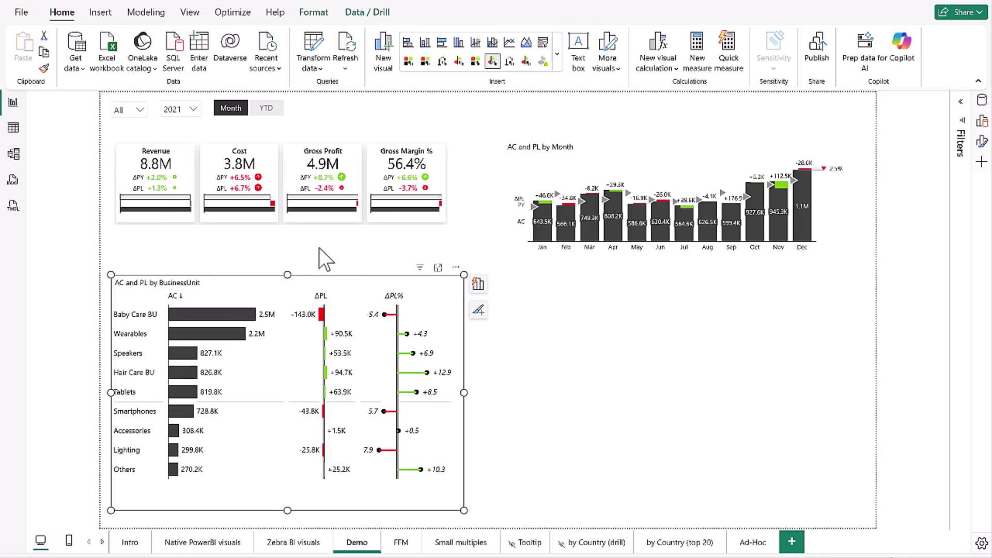
{"action": "left_click", "coordinate": [457, 243]}
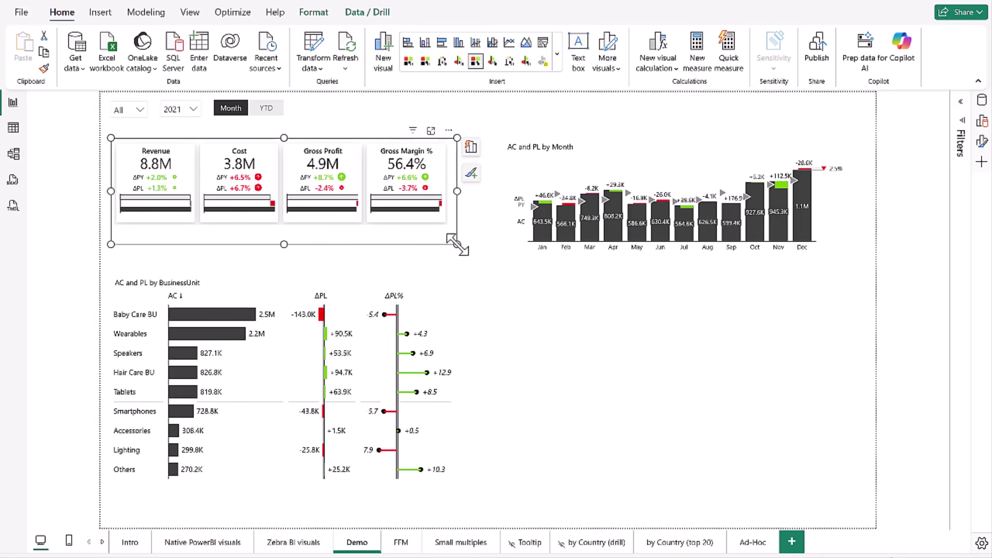
{"action": "left_click_drag", "start_coordinate": [457, 244], "coordinate": [461, 260]}
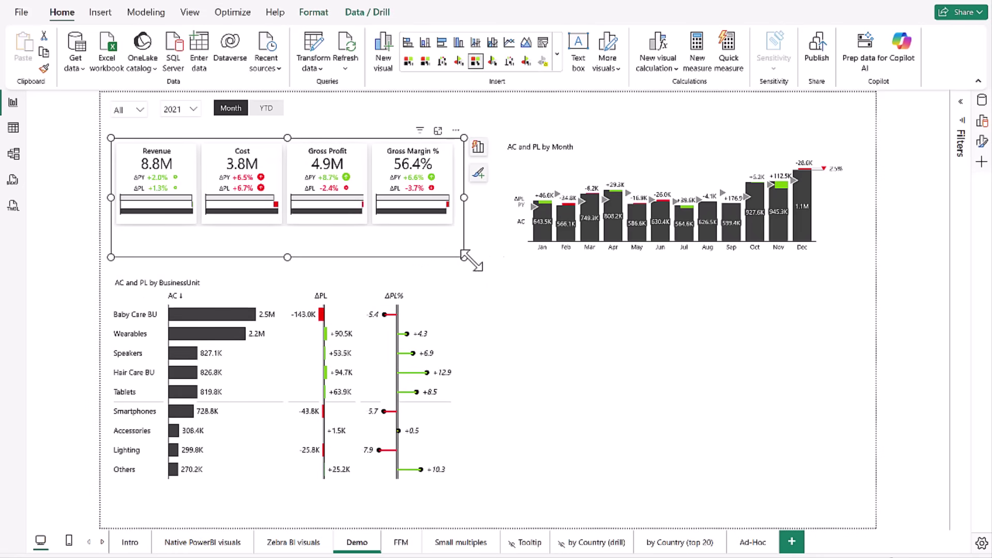
{"action": "left_click", "coordinate": [674, 259]}
{"action": "left_click_drag", "start_coordinate": [676, 258], "coordinate": [690, 510]}
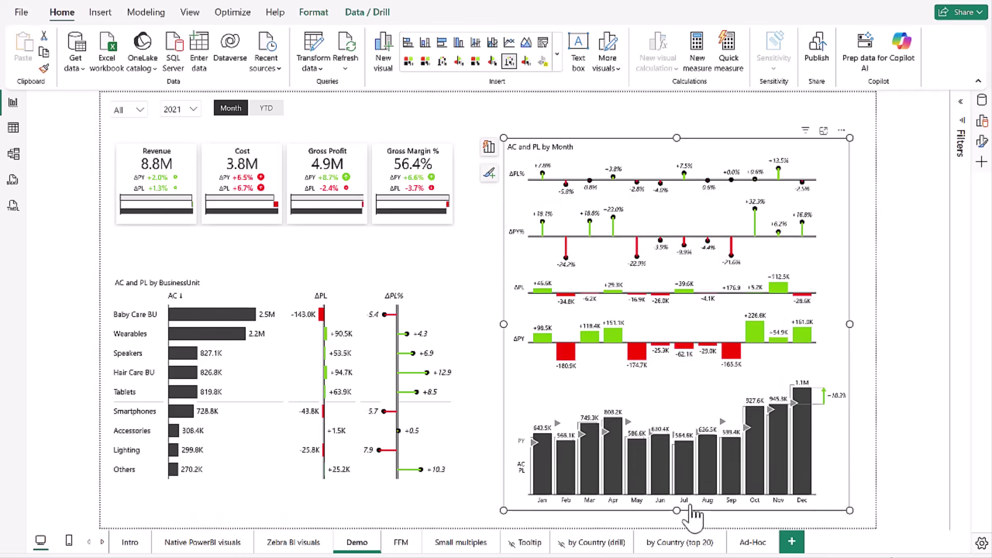
{"action": "left_click", "coordinate": [873, 270]}
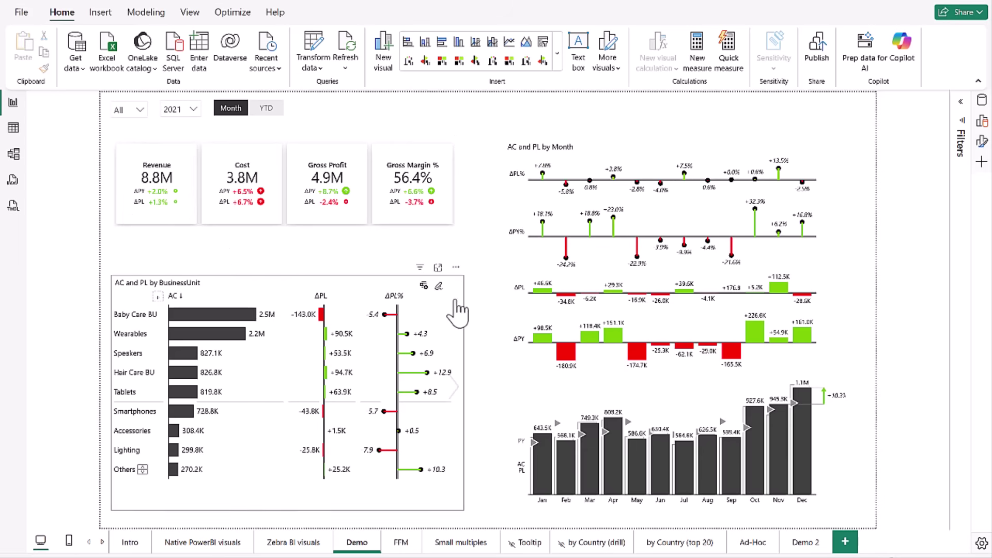
Step: Test cross-filtering by selecting Baby Care BU, then Wearables, then clearing the filter
{"action": "left_click", "coordinate": [178, 313]}
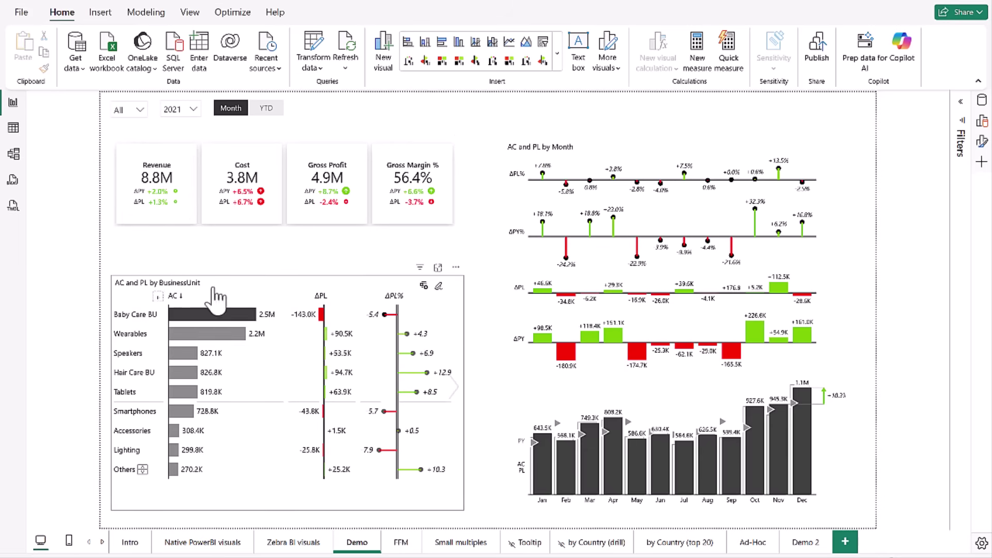
{"action": "left_click", "coordinate": [196, 334]}
{"action": "left_click", "coordinate": [482, 264]}
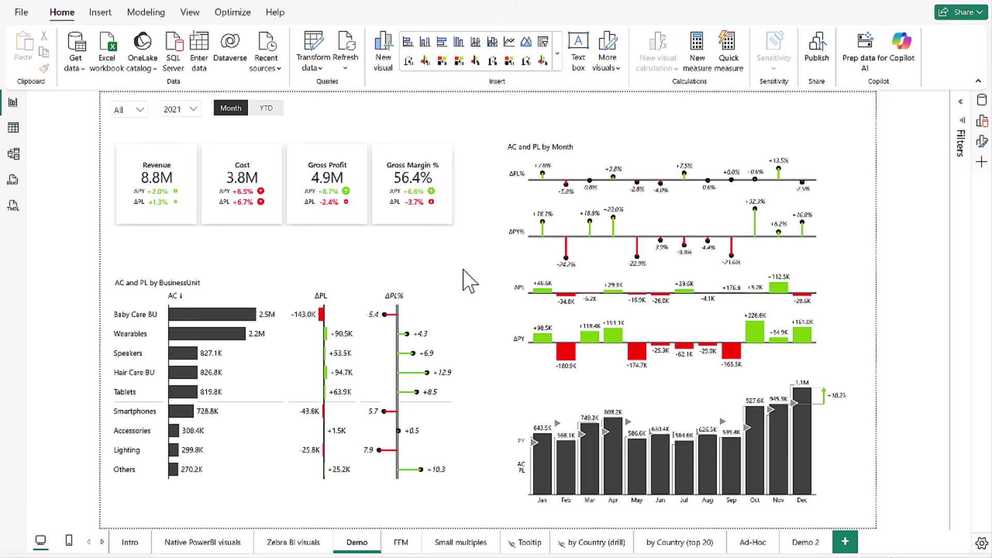
Step: Cross-filter the page to Baby Care BU, showing Revenue 2.5M and Gross Margin % 26.1%
{"action": "left_click", "coordinate": [211, 314]}
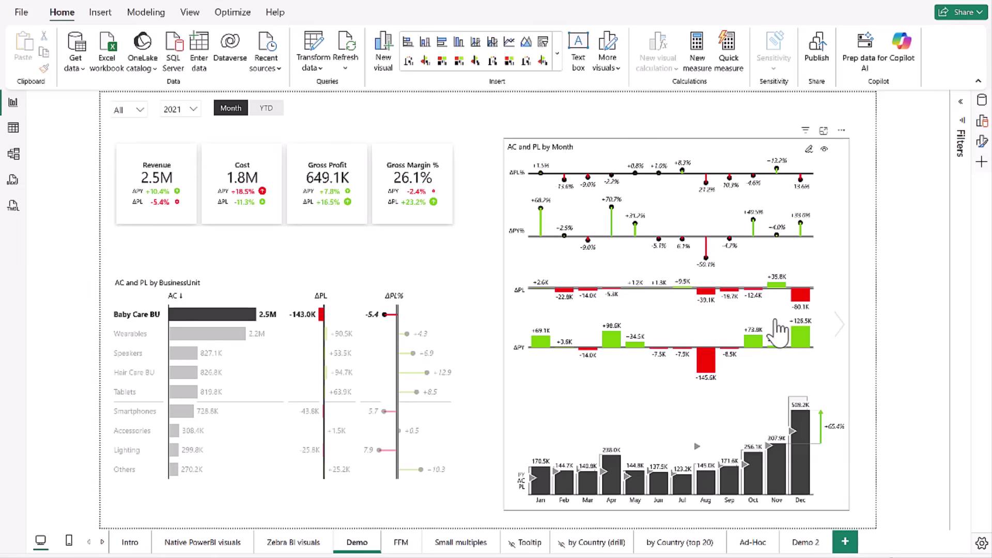
Step: Add a comment on August's ΔPL bar: strong competition from a new budget competitor's promotions
{"action": "left_click", "coordinate": [813, 151]}
{"action": "left_click", "coordinate": [815, 155]}
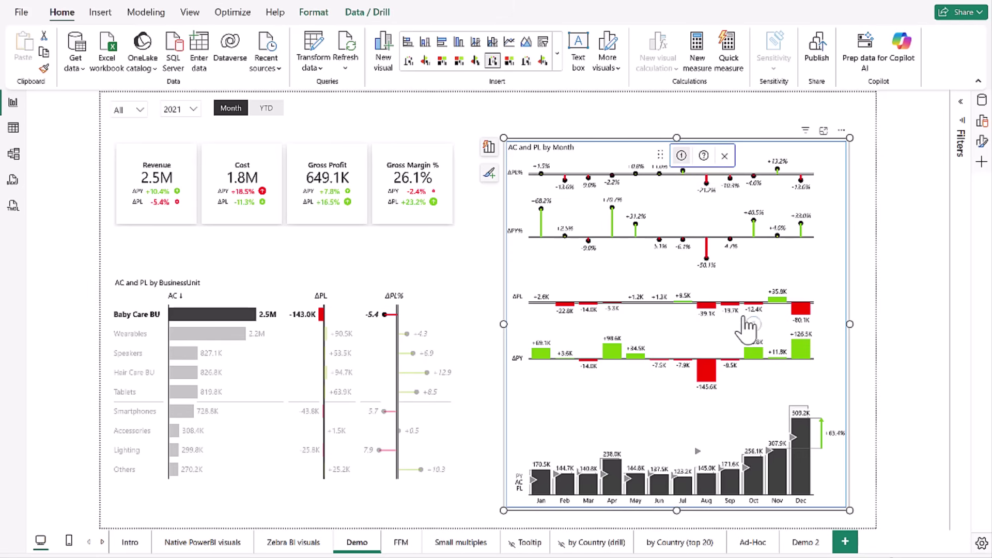
{"action": "left_click", "coordinate": [712, 322]}
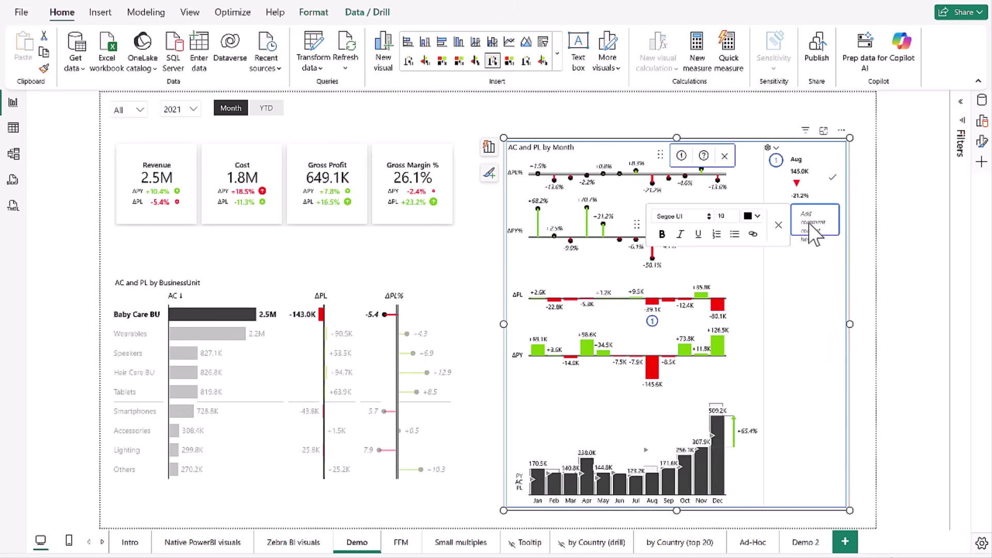
{"action": "type", "text": "Strong competition by new budget competitor periodically winning with strong promotion"}
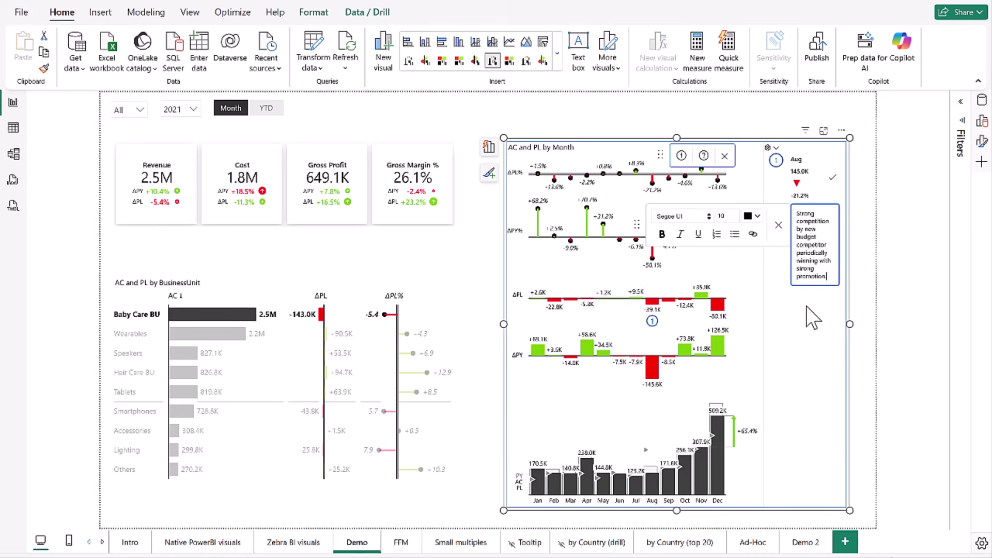
{"action": "type", "text": "."}
{"action": "left_click", "coordinate": [858, 295]}
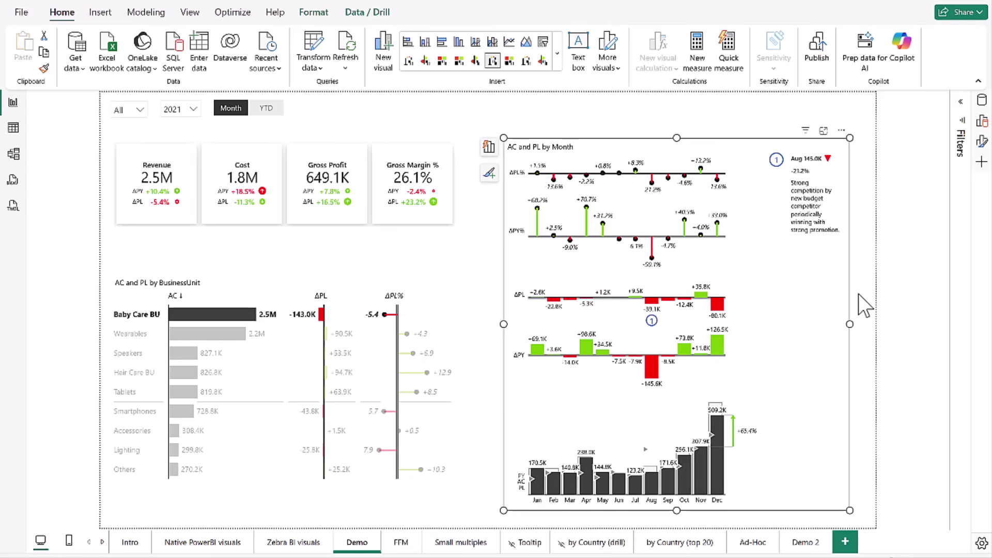
{"action": "left_click", "coordinate": [857, 293]}
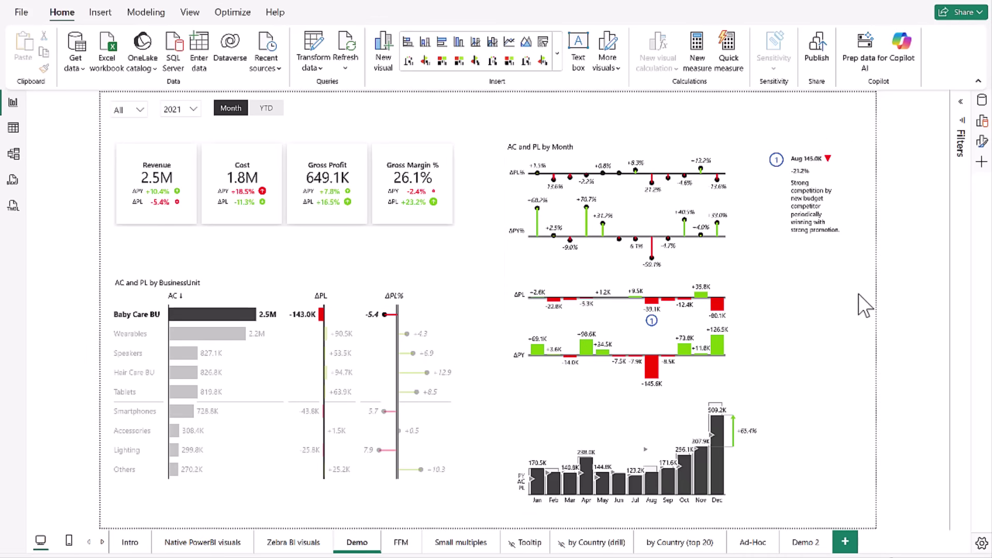